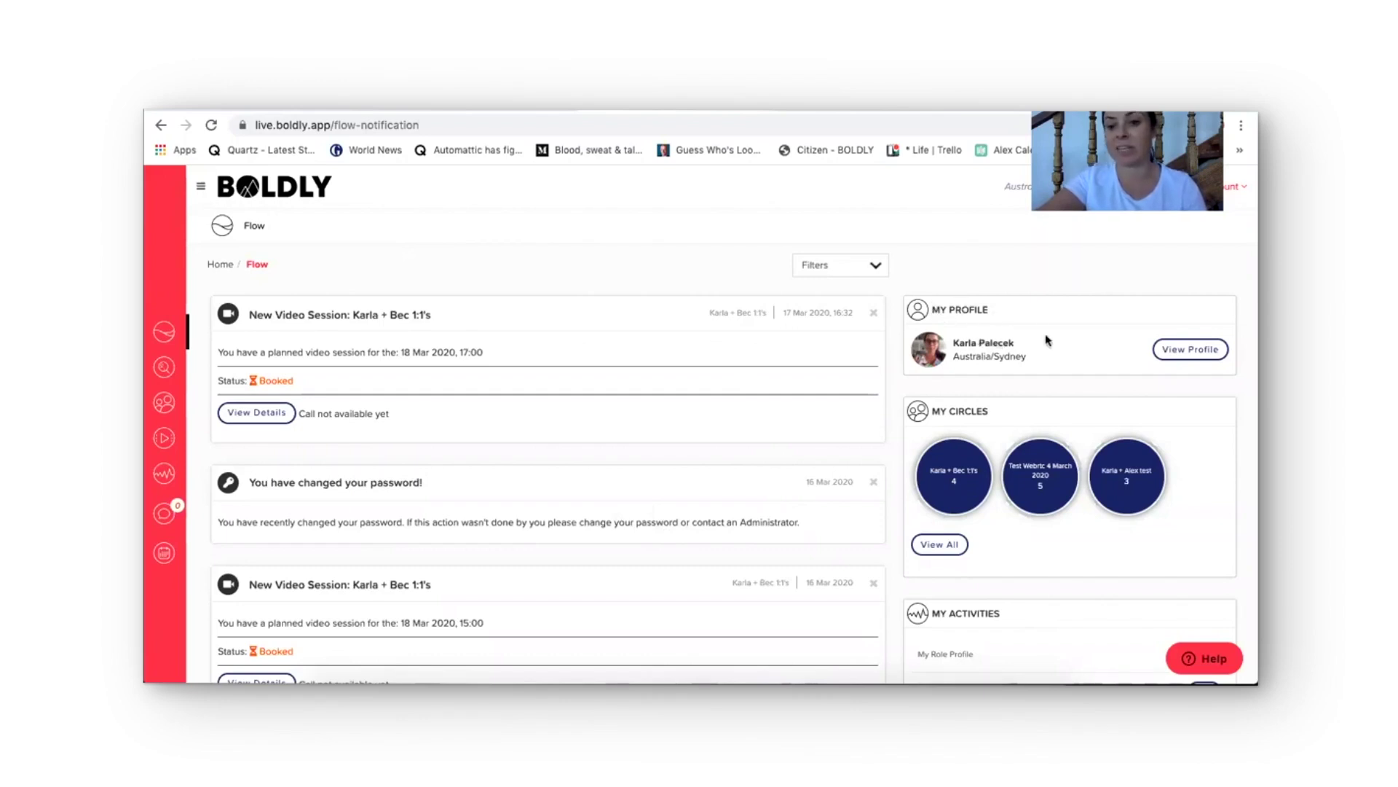
Step: Open the user's own profile and start adding a new goal from its Goal Snapshot section
click(1190, 349)
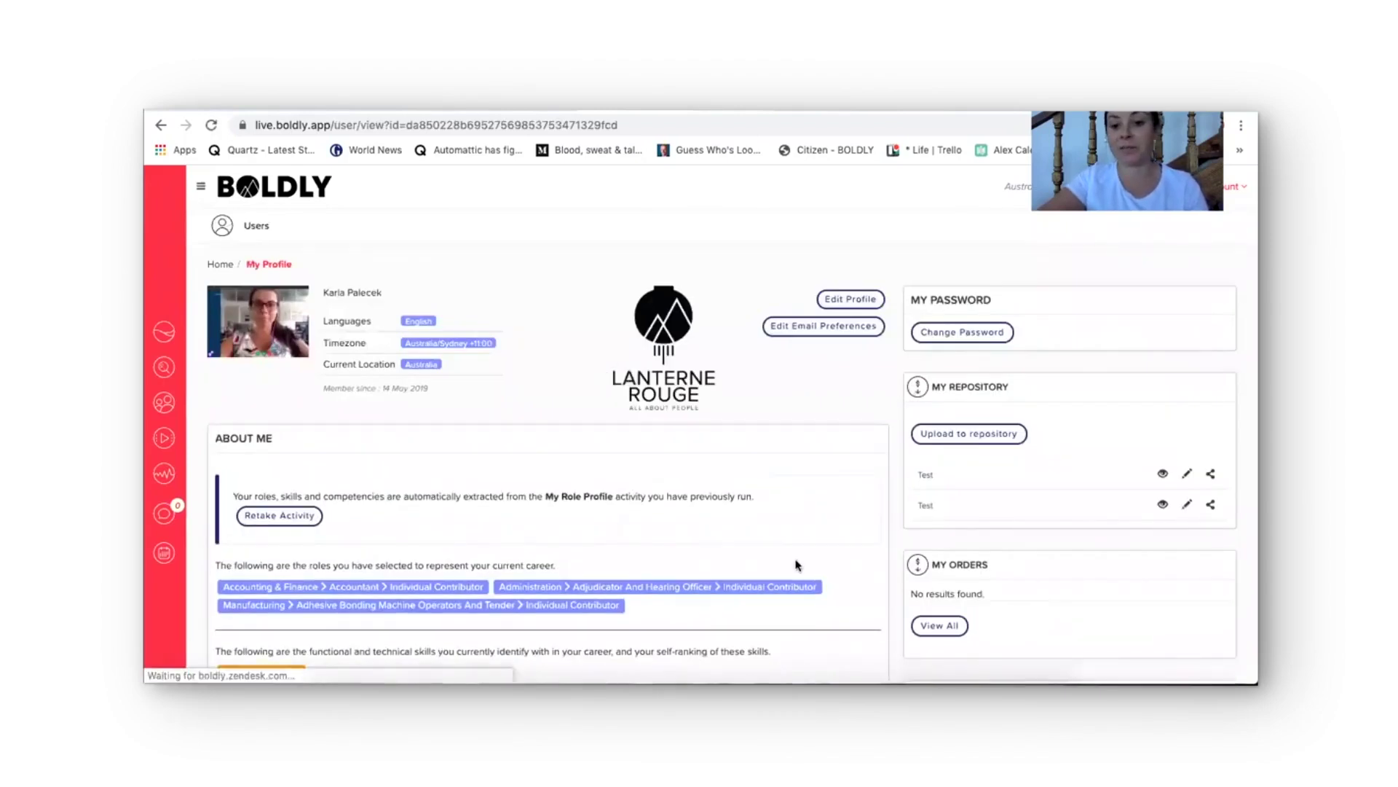
scroll(814, 502, down, 8)
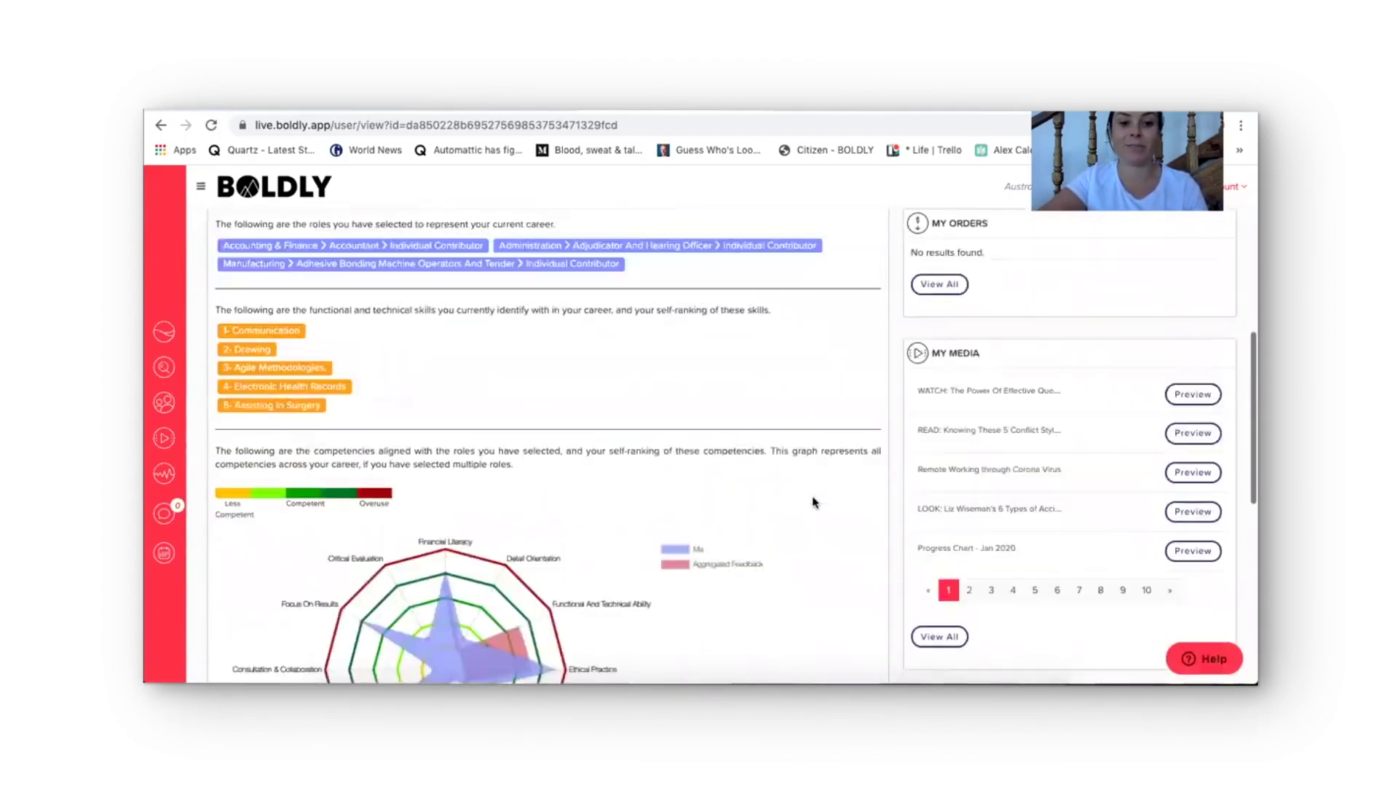
scroll(814, 502, down, 4)
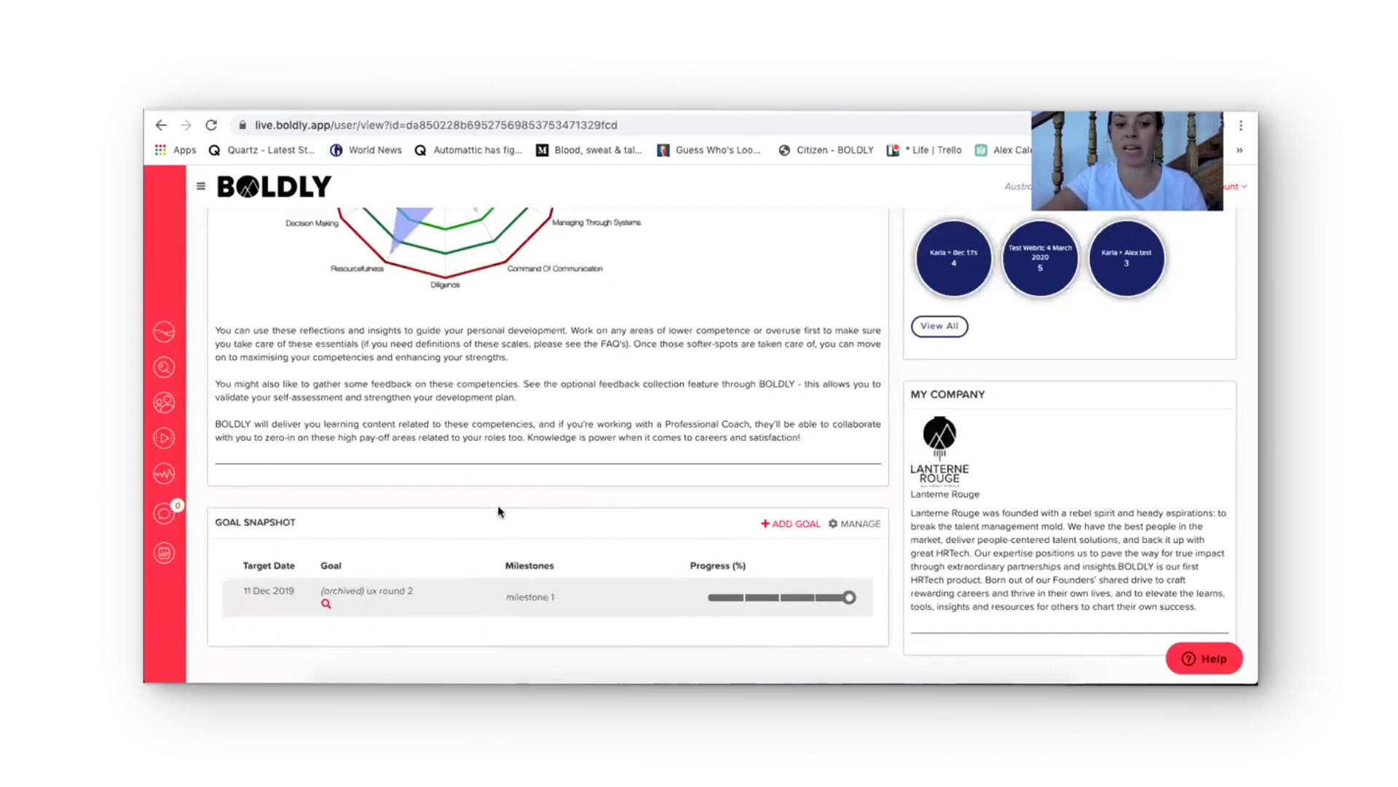
click(807, 525)
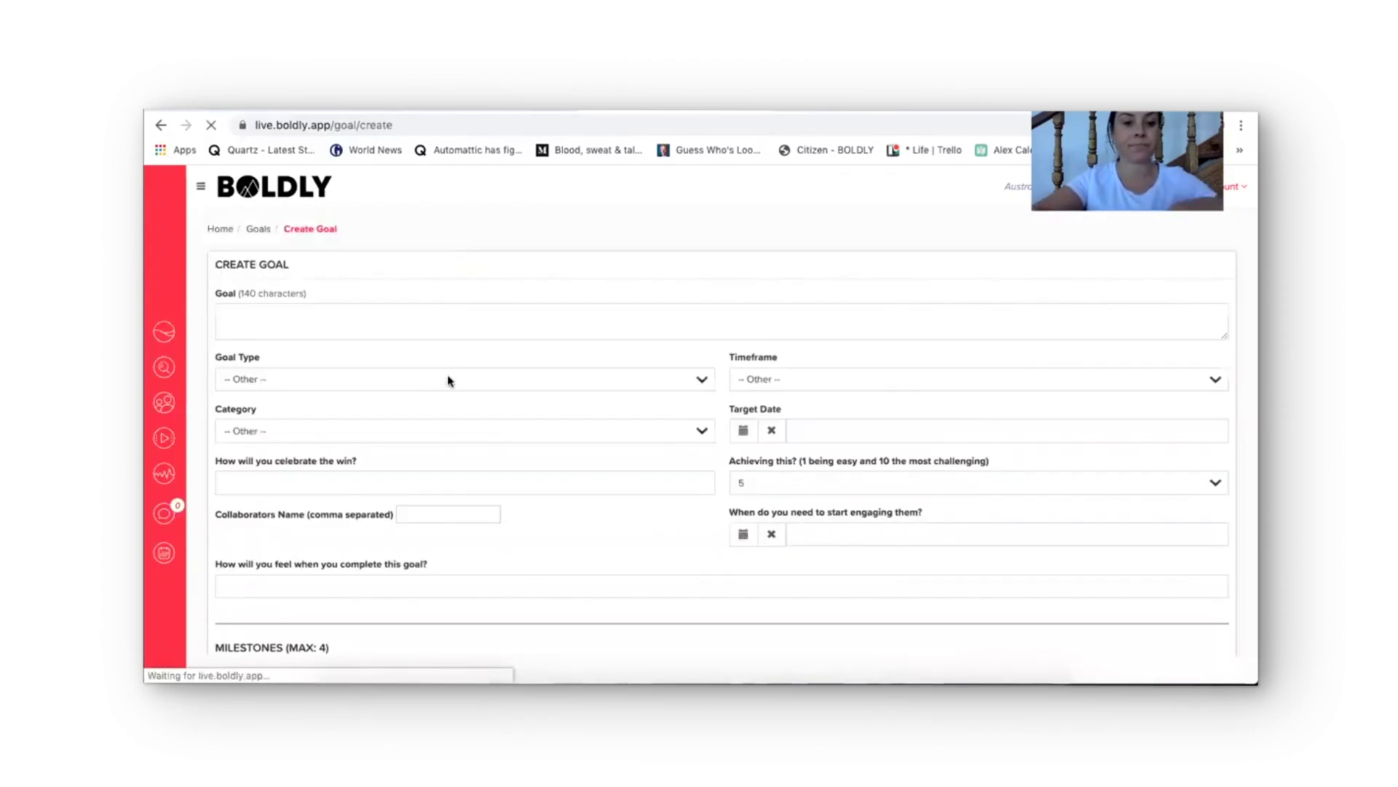
Step: Enter "Learn UX Frameworks" as the goal description
click(331, 316)
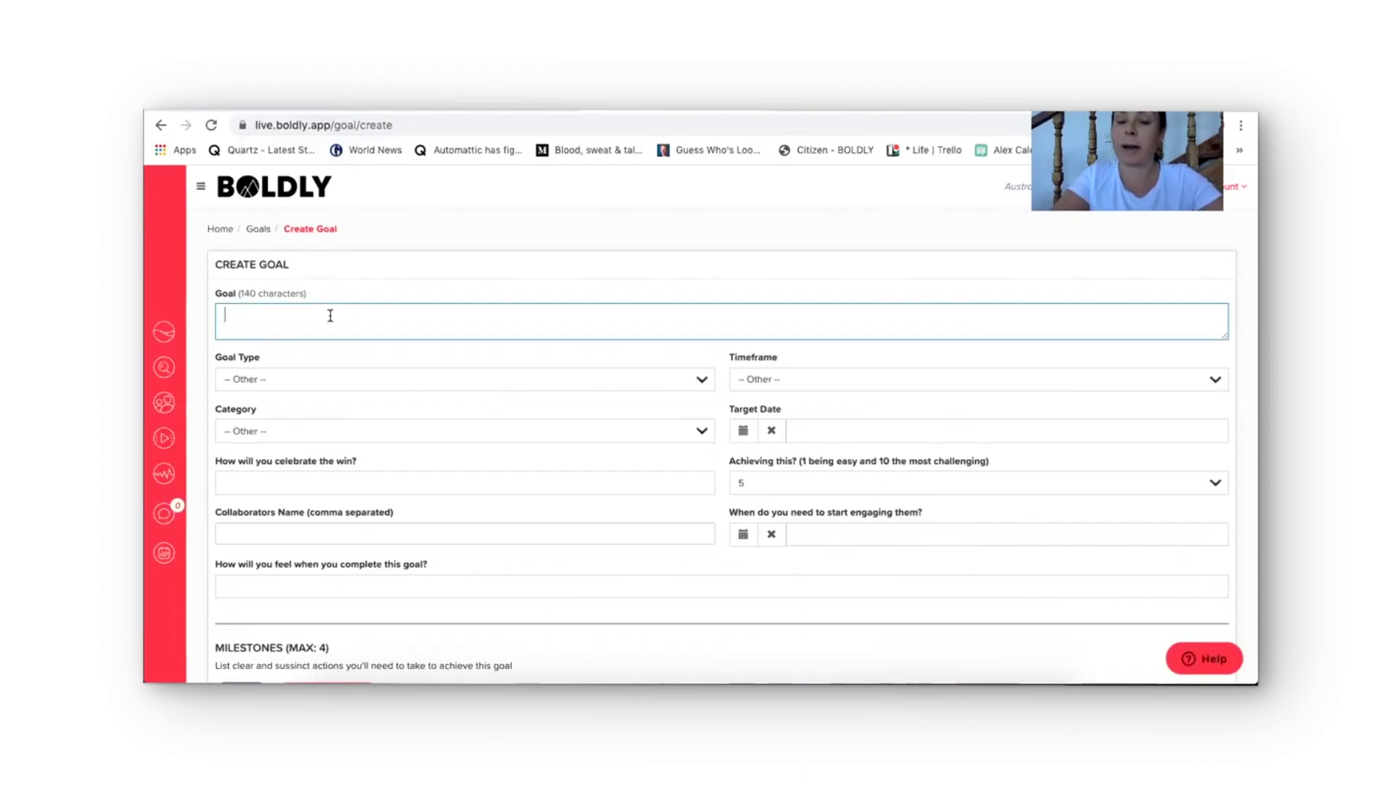
text(Learn UX)
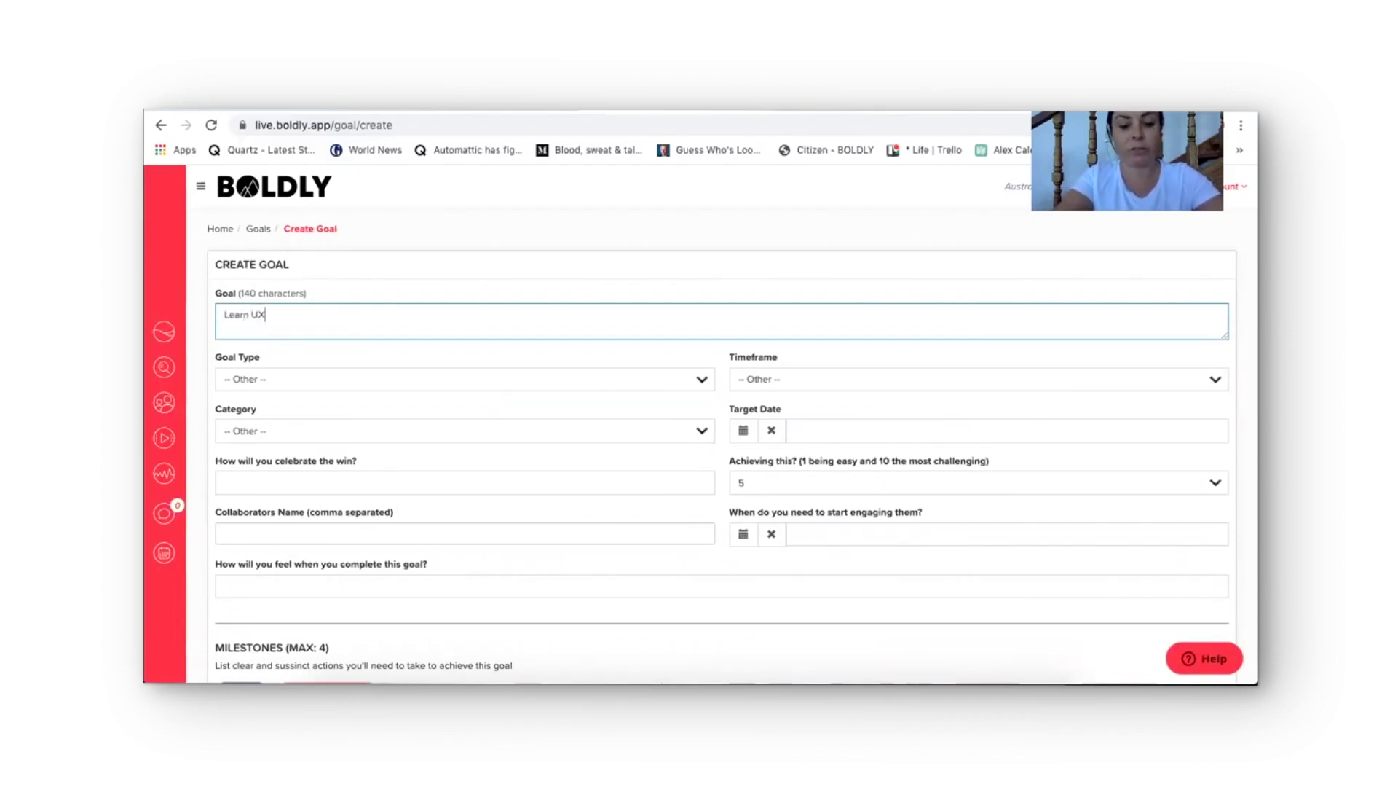
text( Framewordks)
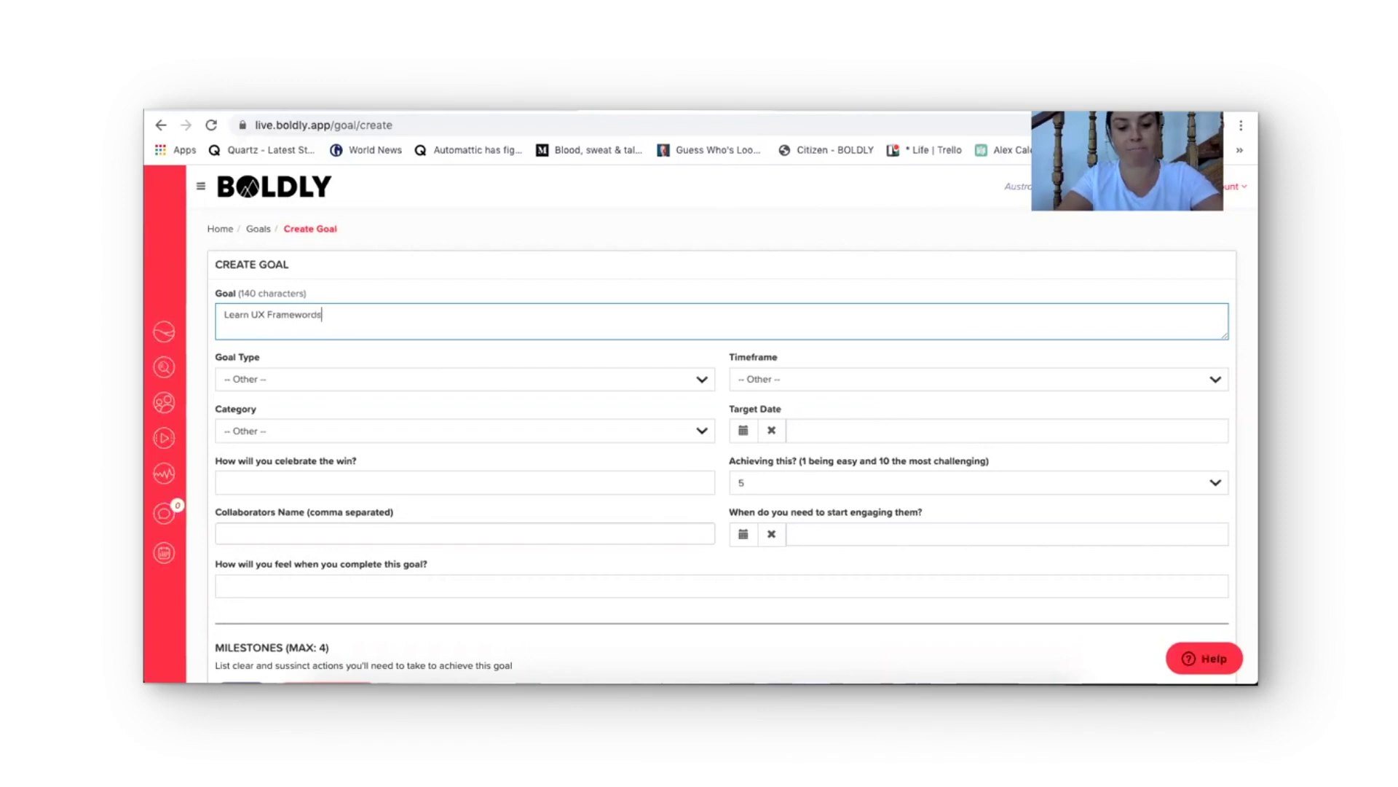
key(BackSpace)
key(BackSpace)
key(BackSpace)
text(ks)
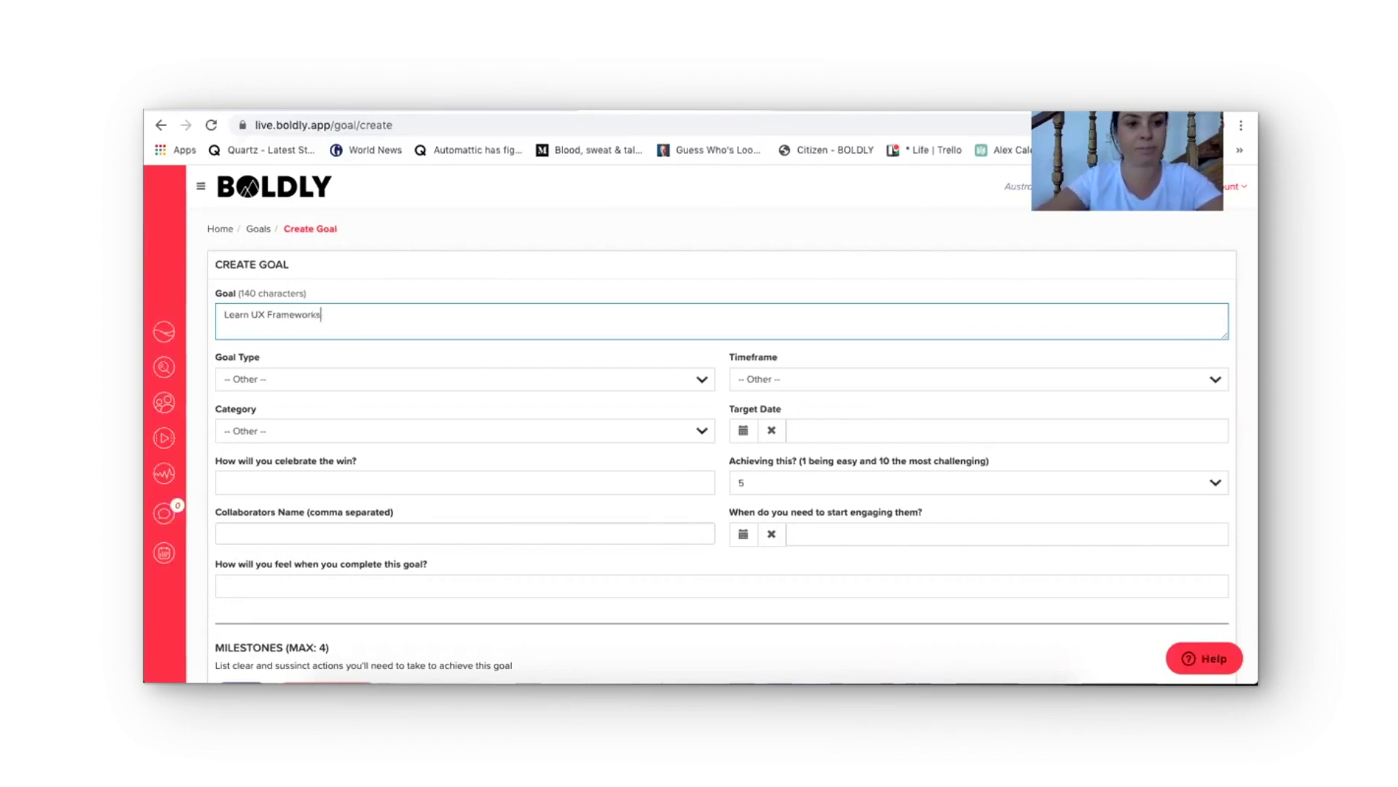
Step: Set the goal type to Professional and the timeframe to Medium Term (1 - 12 mth)
click(251, 381)
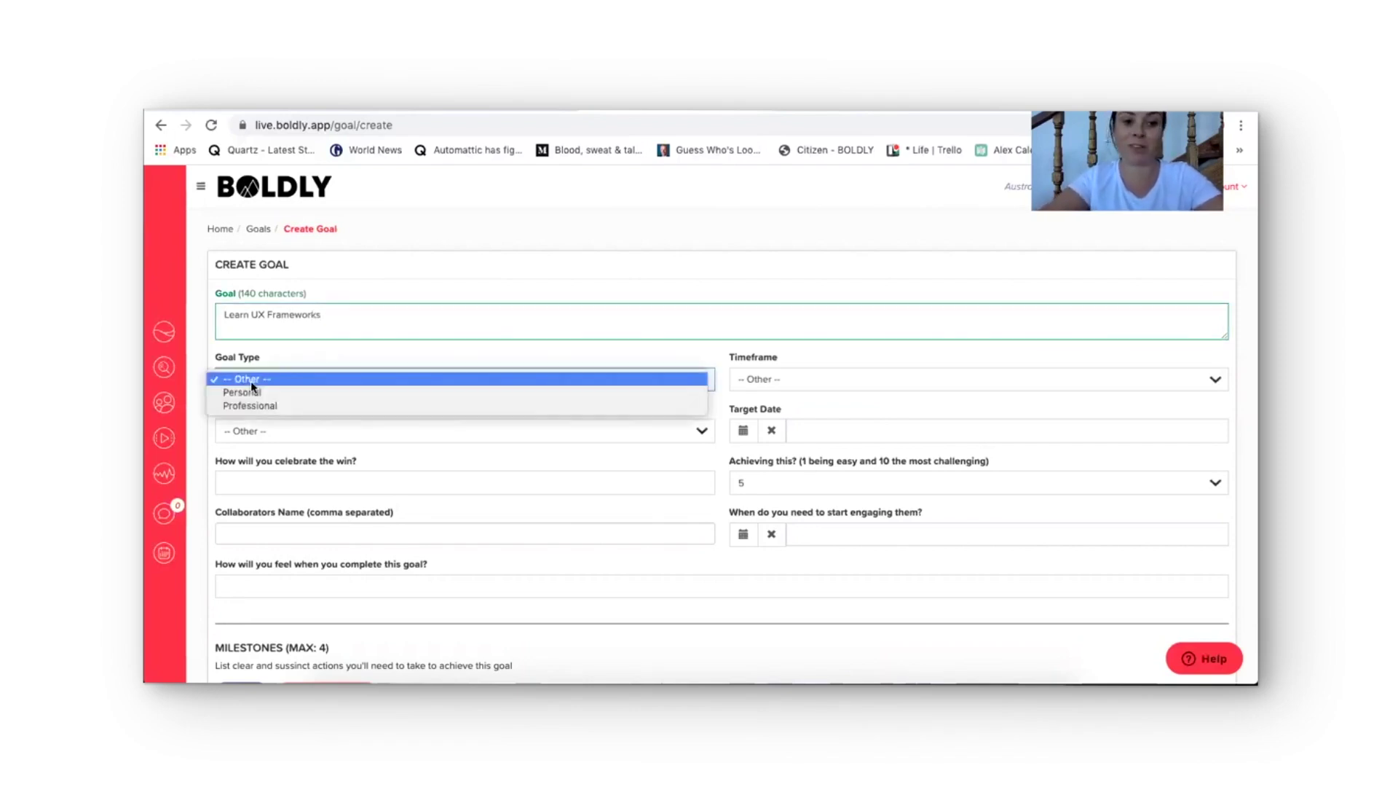
click(427, 405)
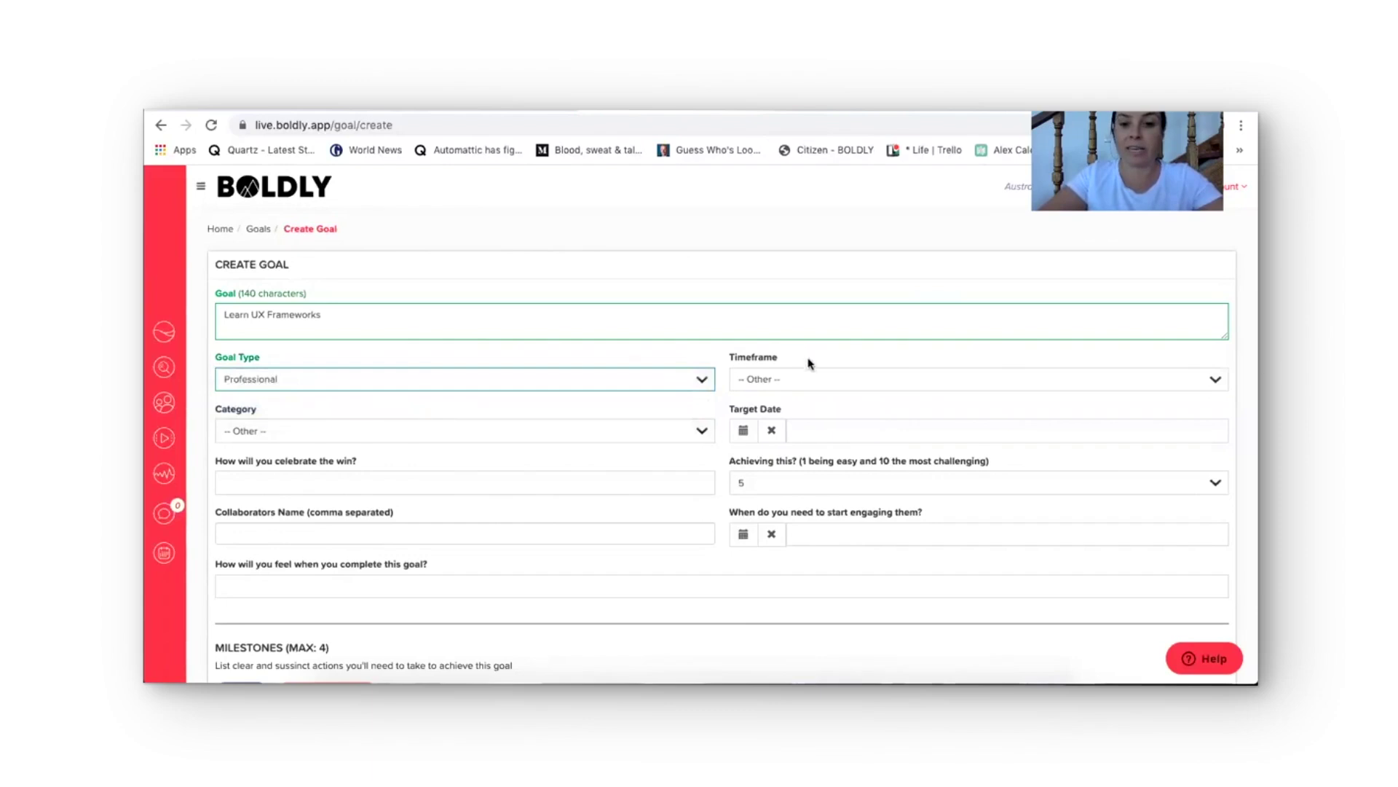
click(809, 386)
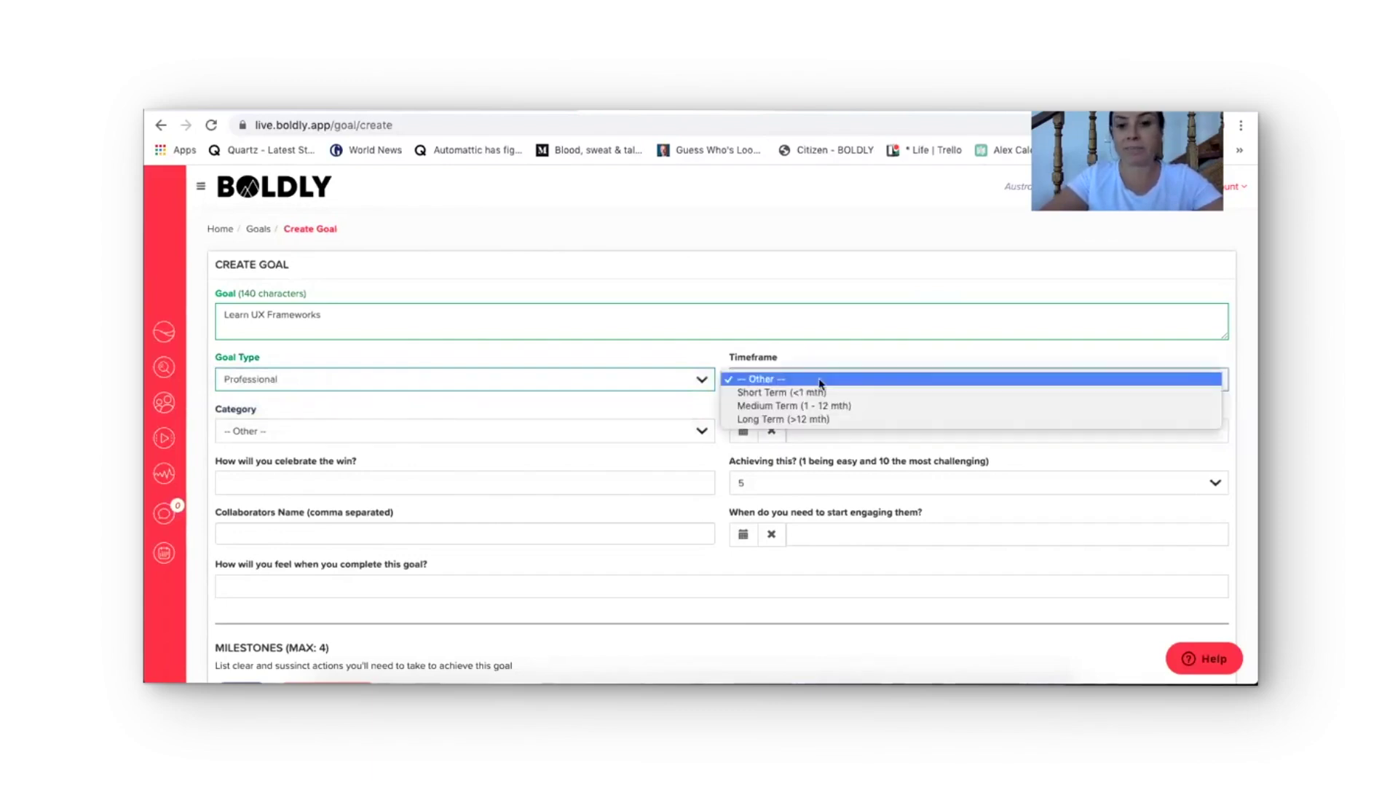
click(939, 405)
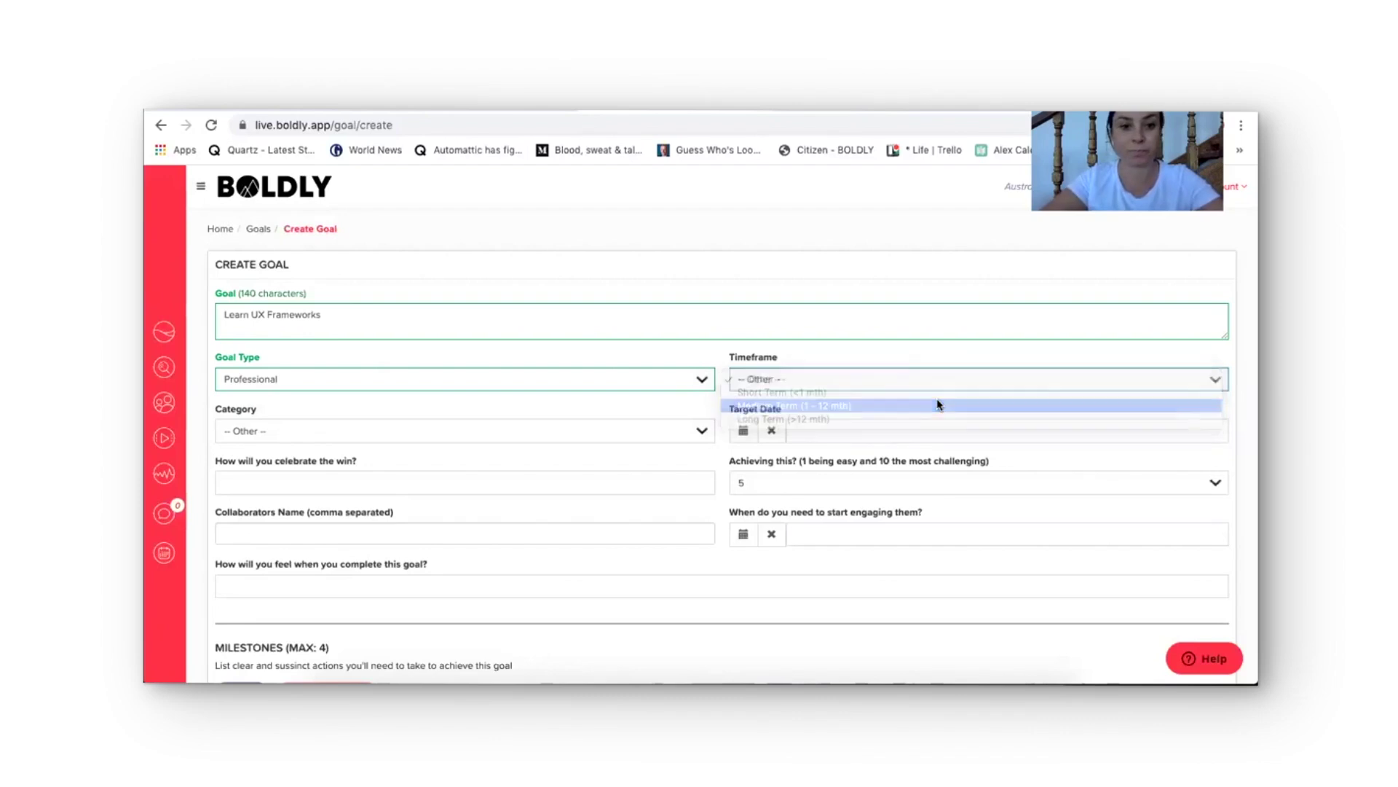
Step: Set the goal's category to Technical Skills or Knowledge and its target date to 30 Jun 2020
click(372, 438)
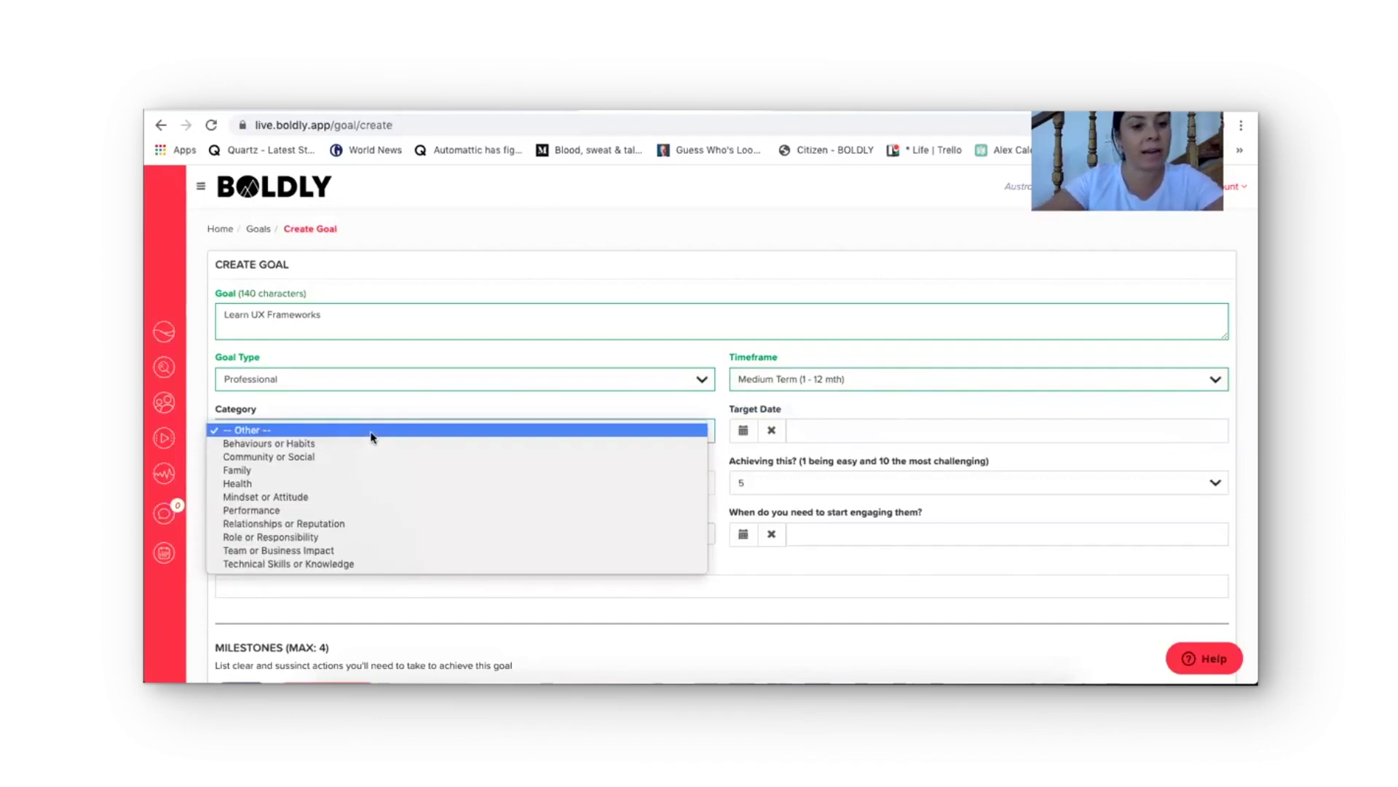
click(391, 565)
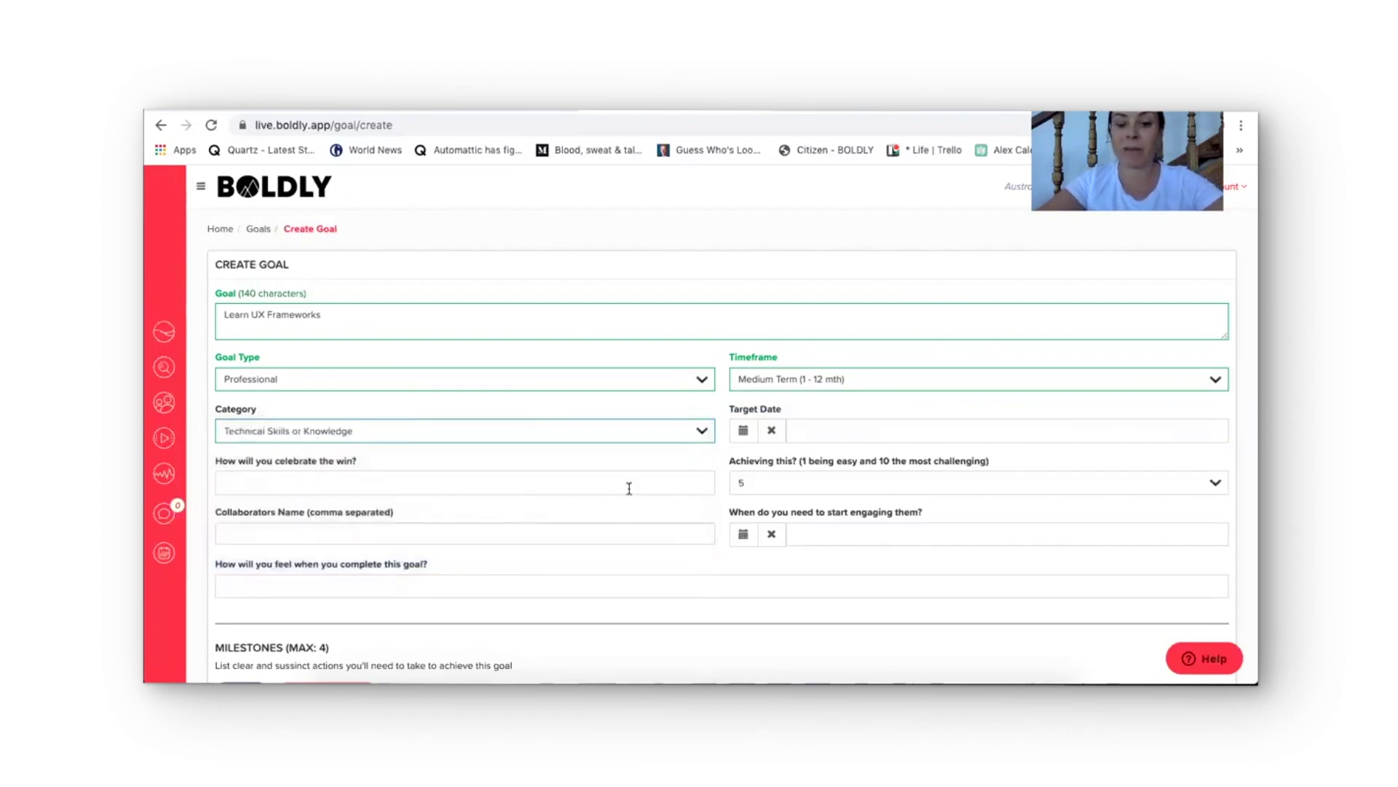
click(745, 432)
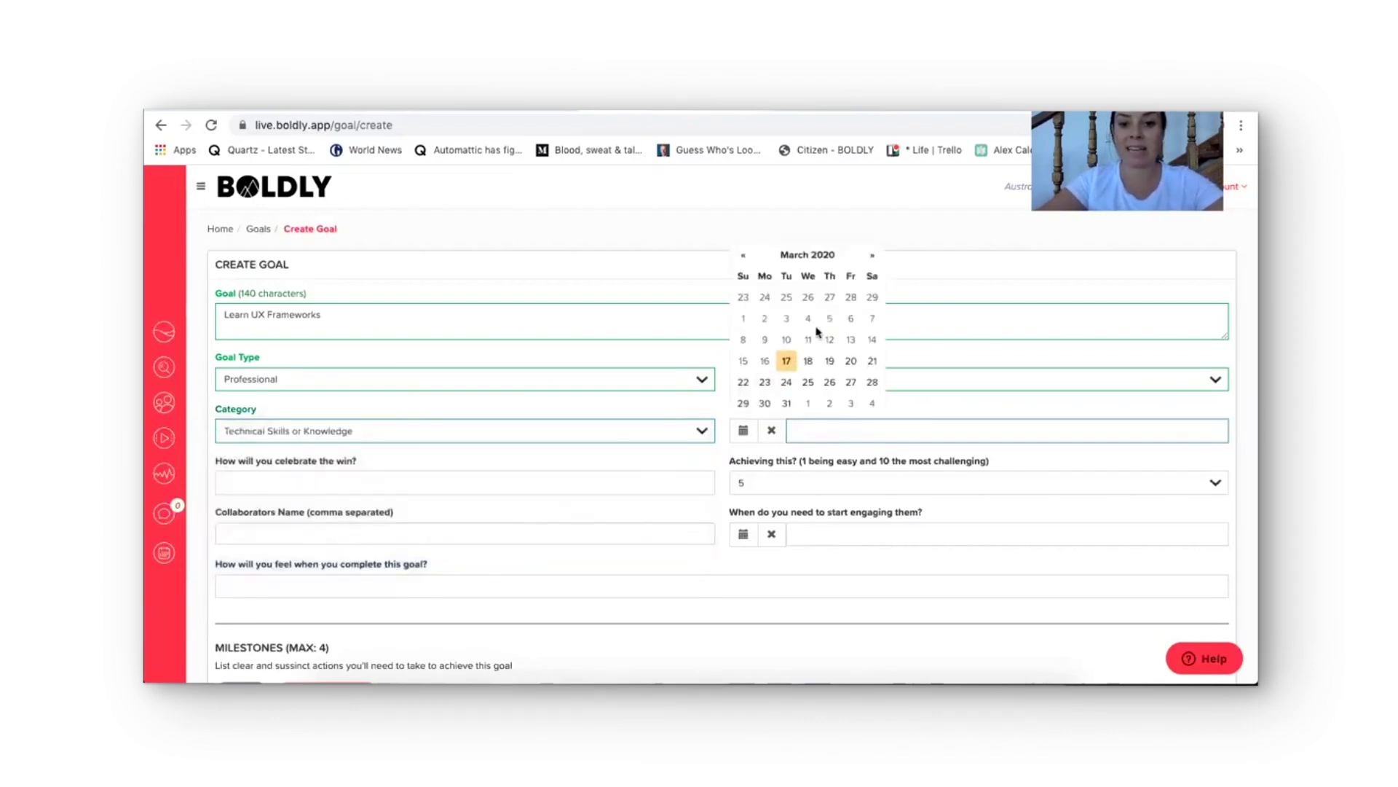
click(874, 257)
click(874, 256)
click(874, 257)
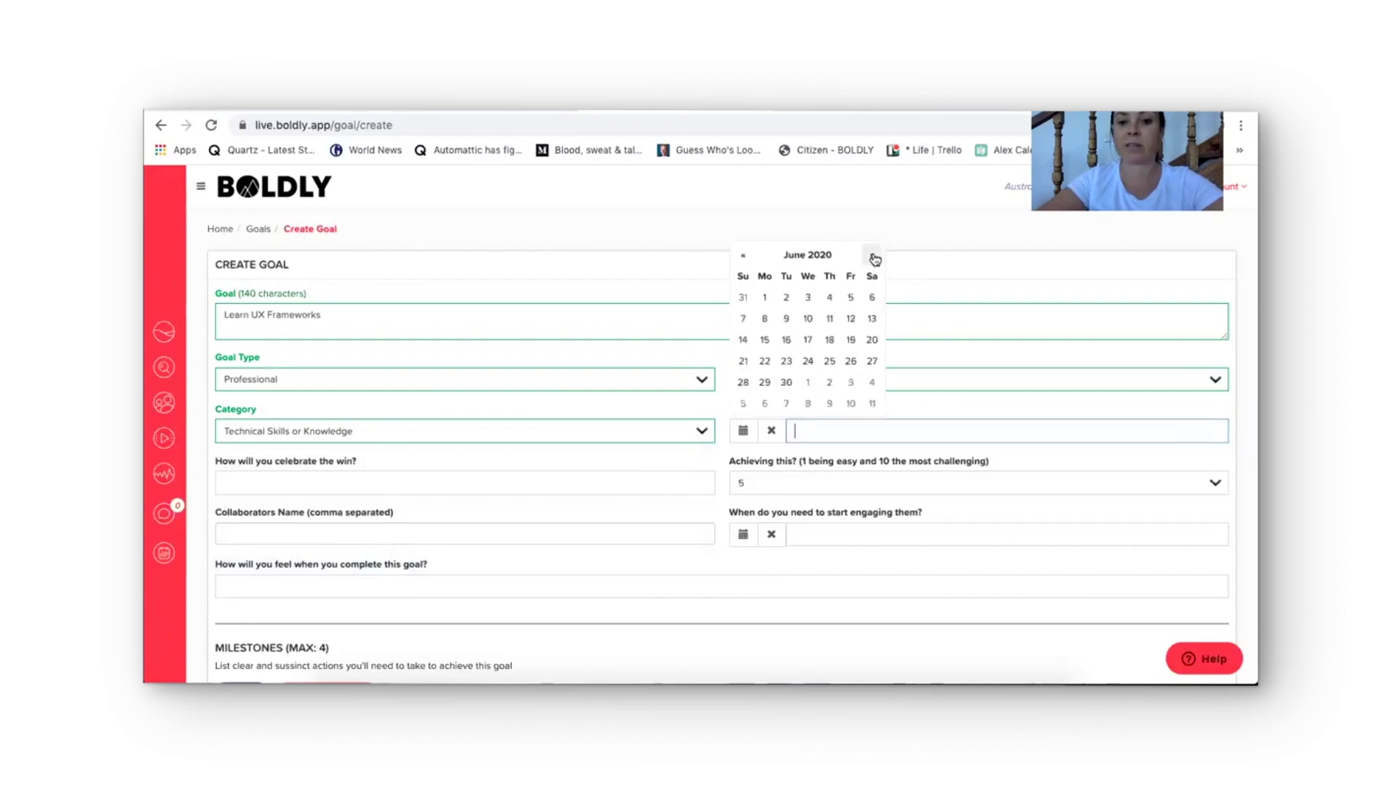
click(787, 382)
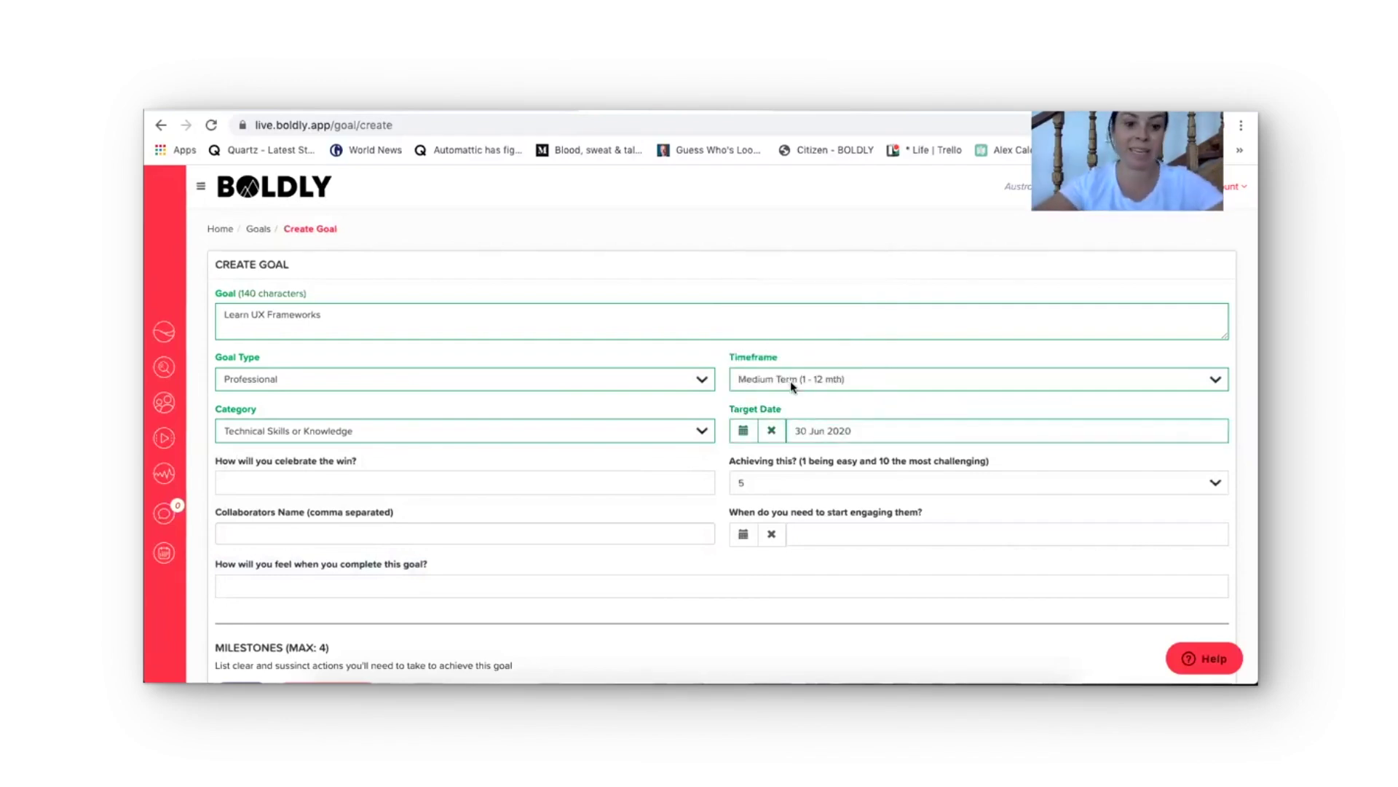
Step: Answer how the win will be celebrated with "Having lunch with my team."
click(355, 481)
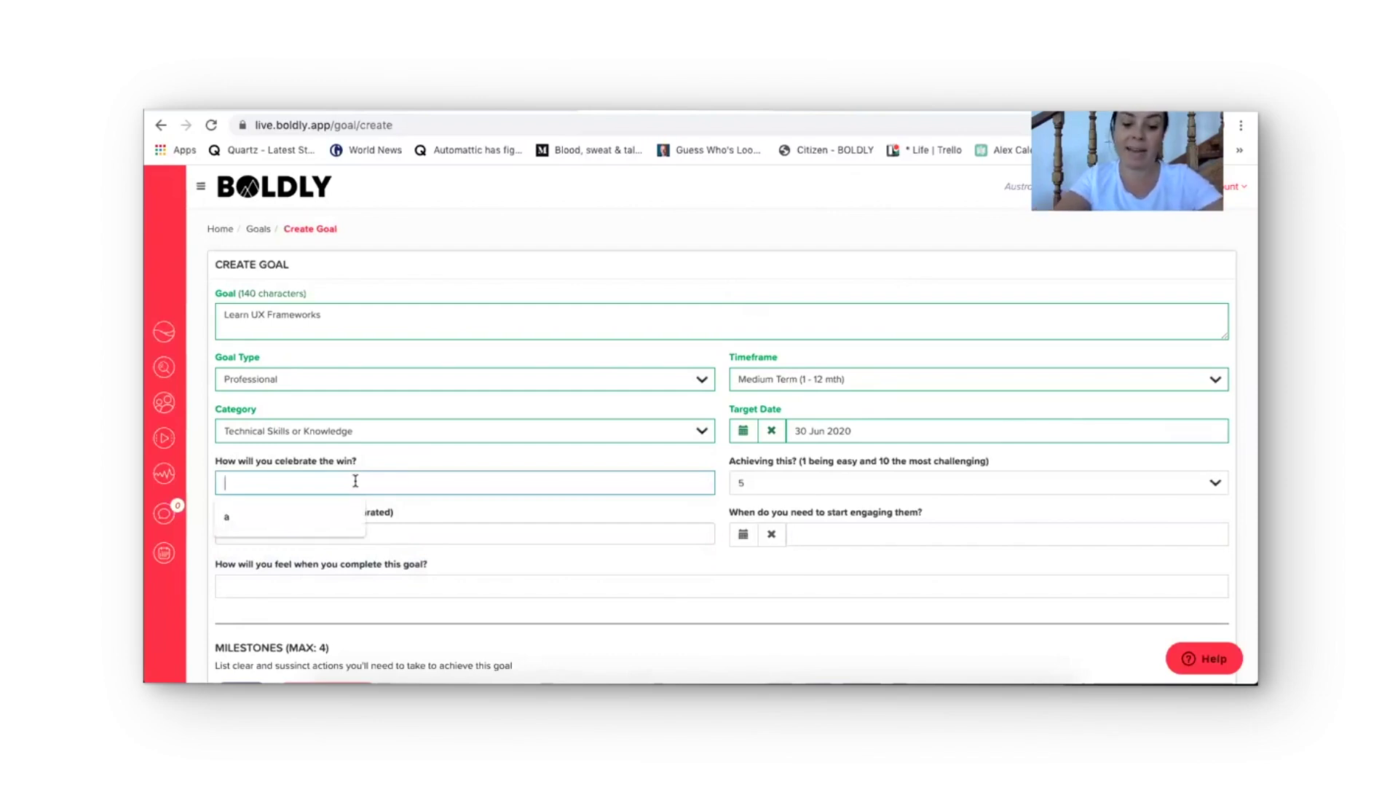
text(Having lunch with my team)
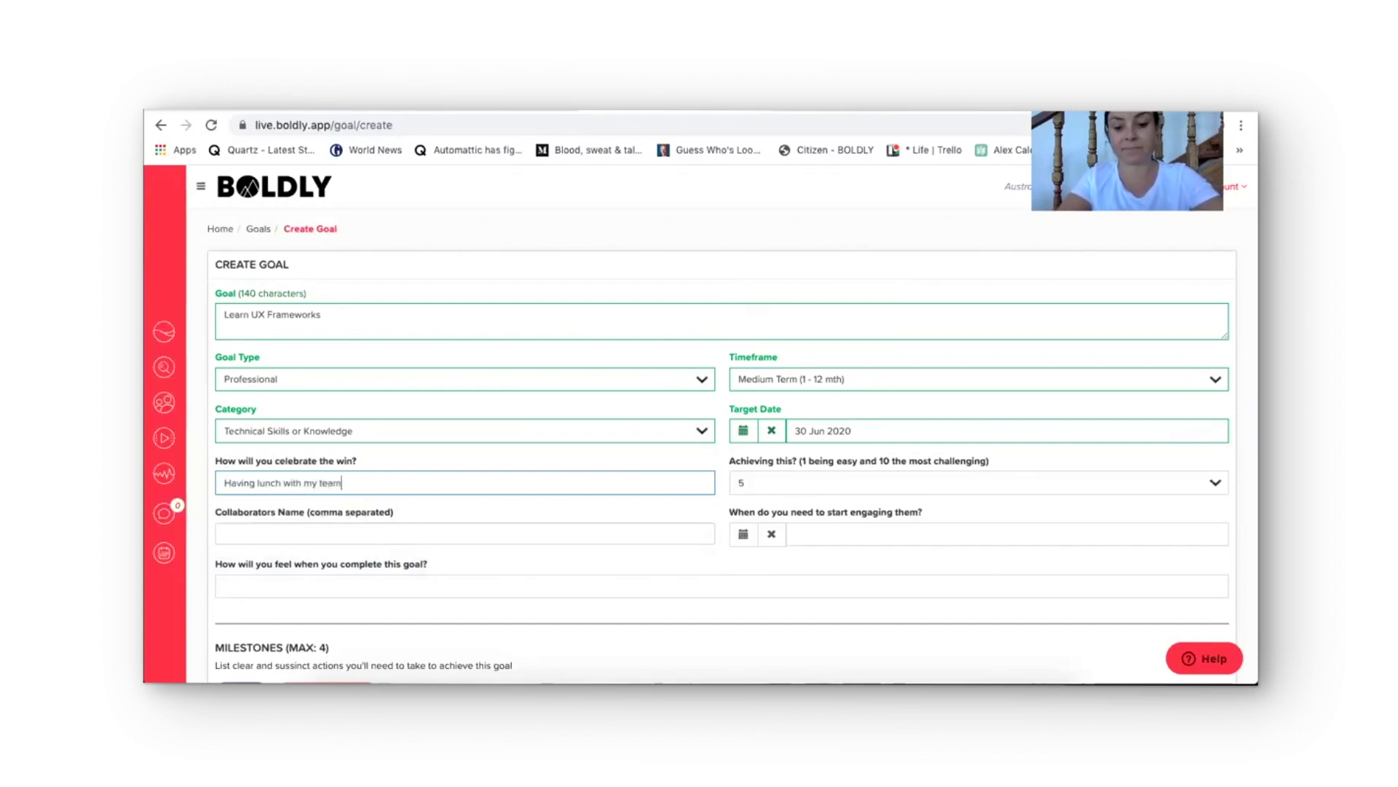
text(.)
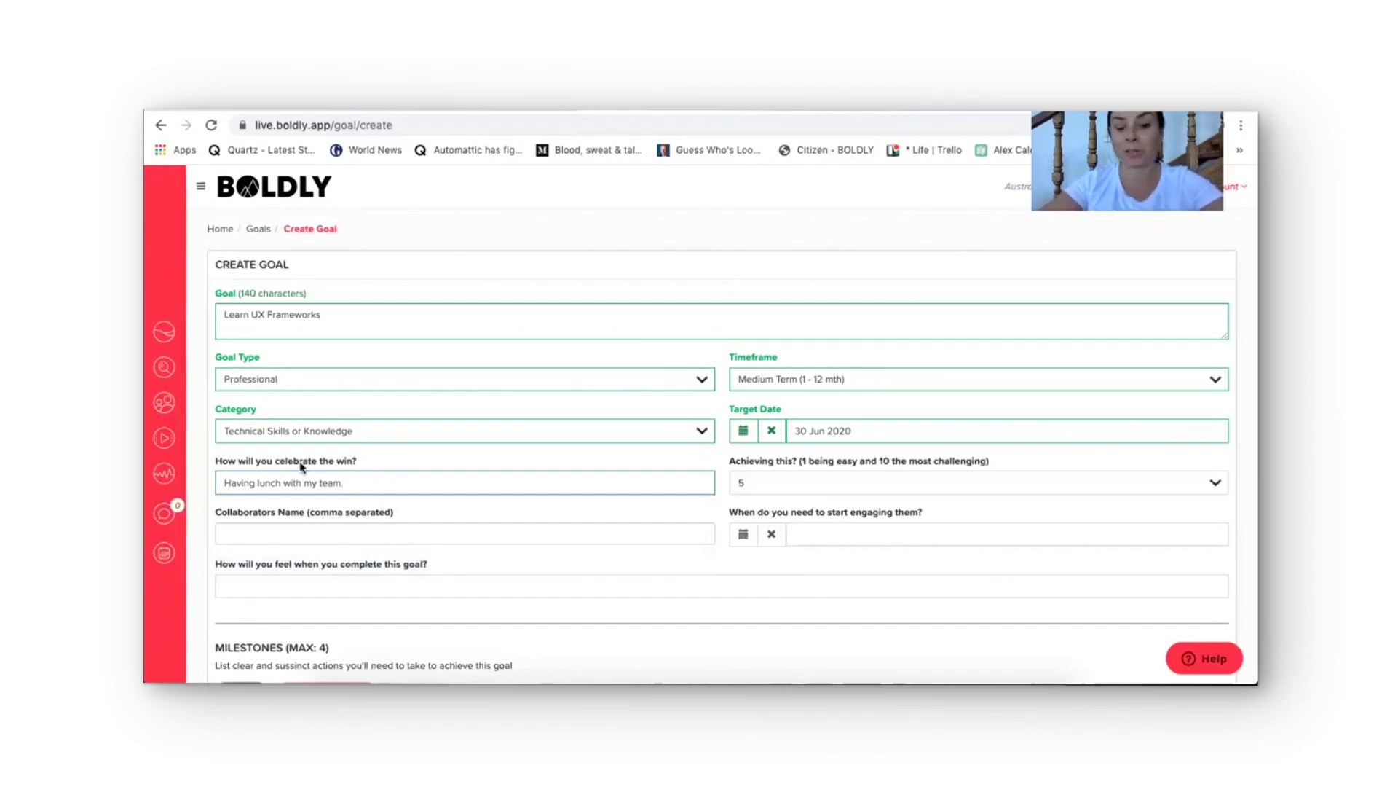
Step: Rate the challenge of achieving the goal as 7
click(776, 491)
click(775, 486)
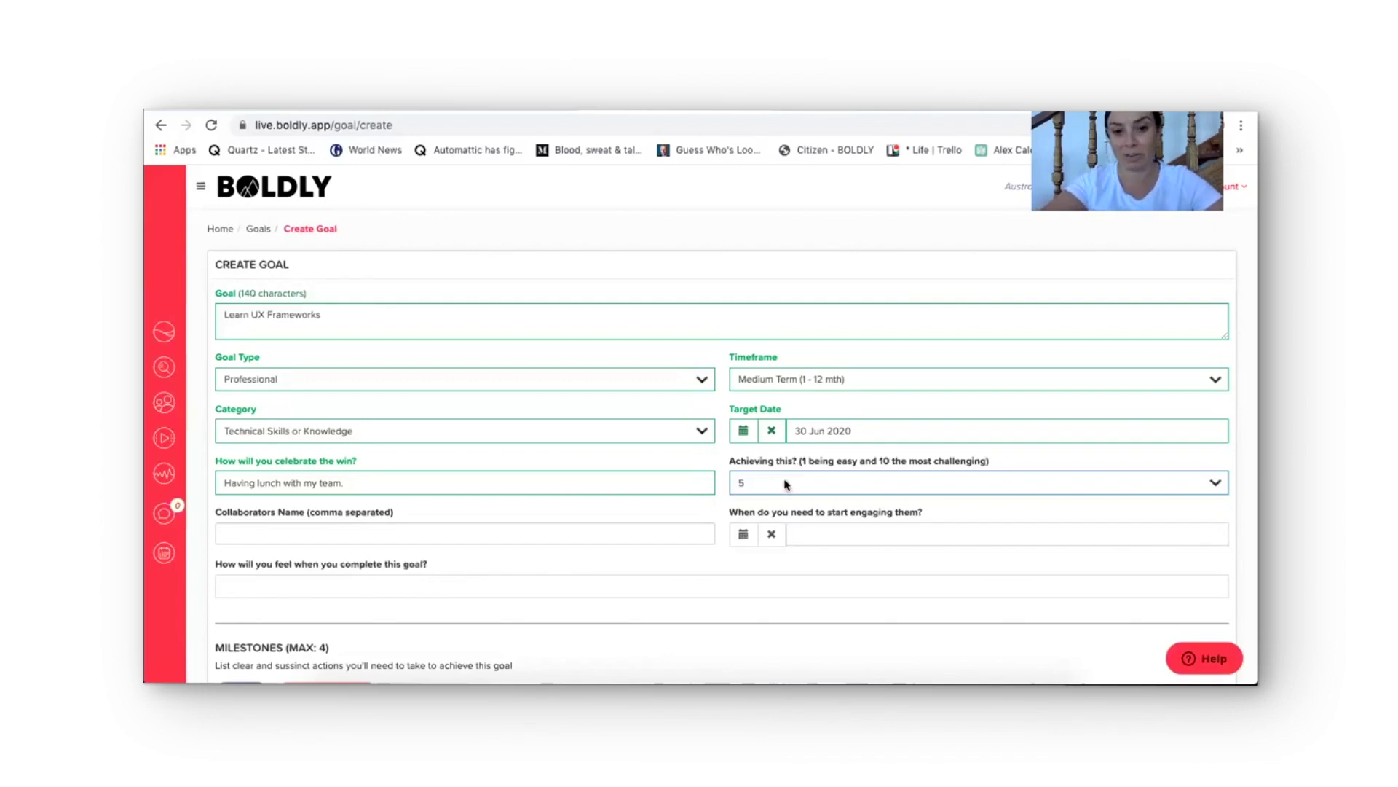
click(787, 484)
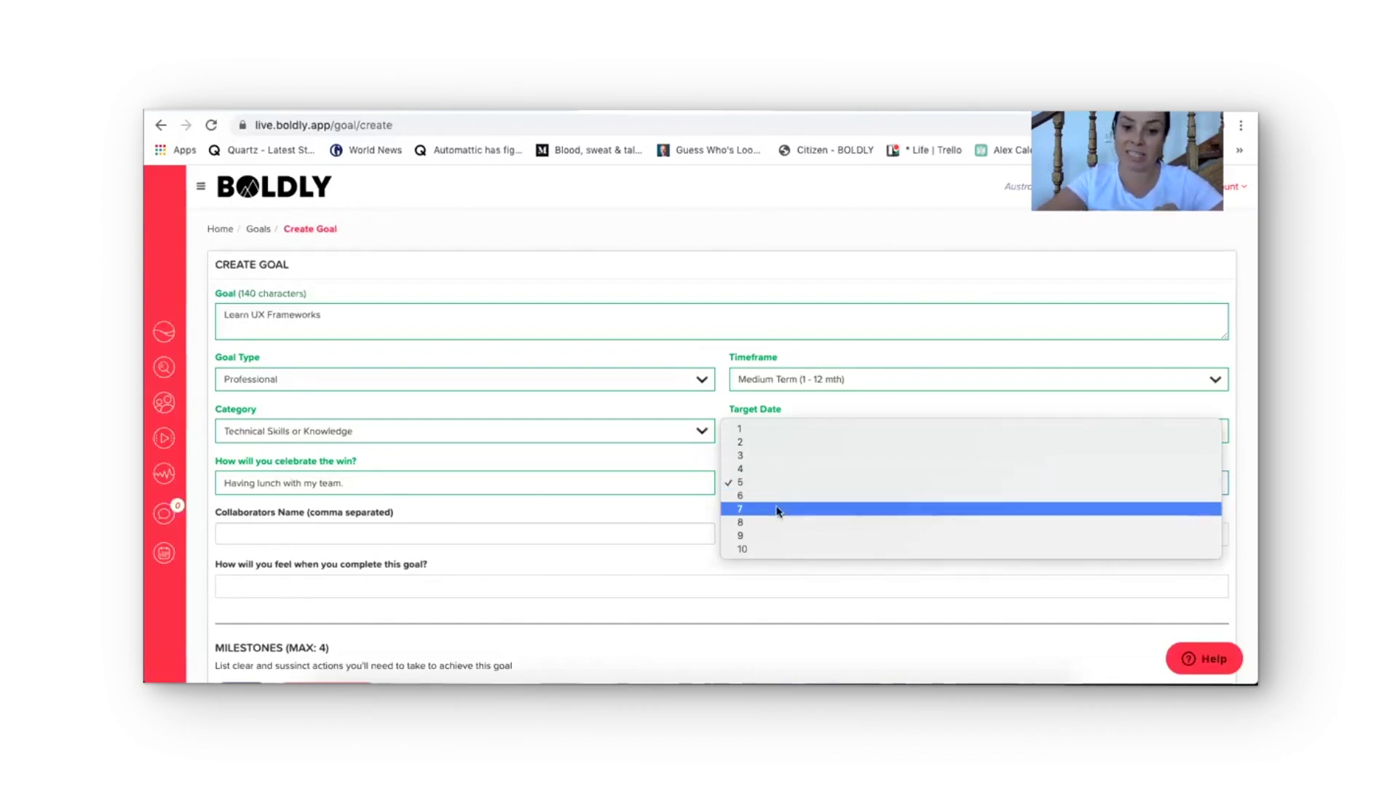
click(779, 509)
click(338, 315)
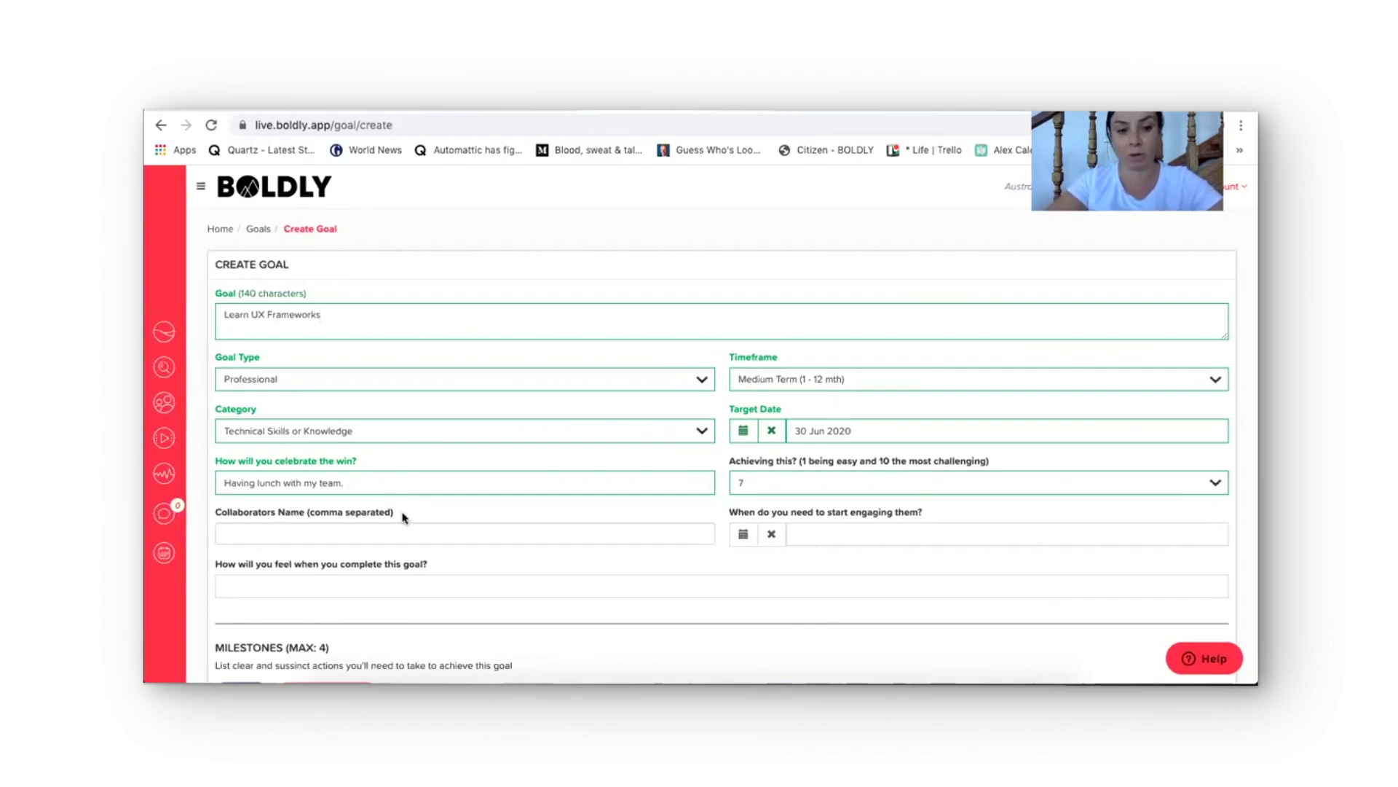
Step: Add the first names of two collaborators to the goal as separate entries
click(380, 535)
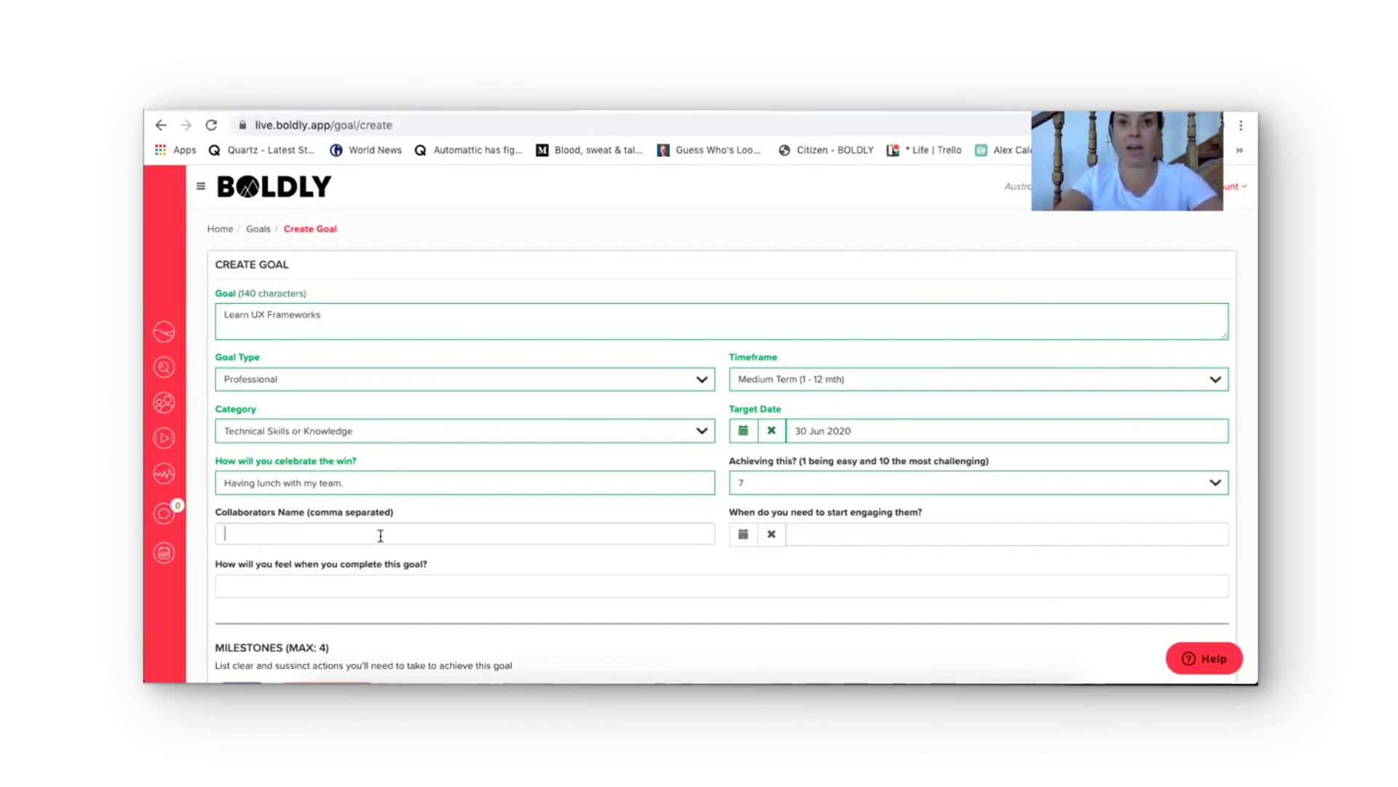
text(Rebecc)
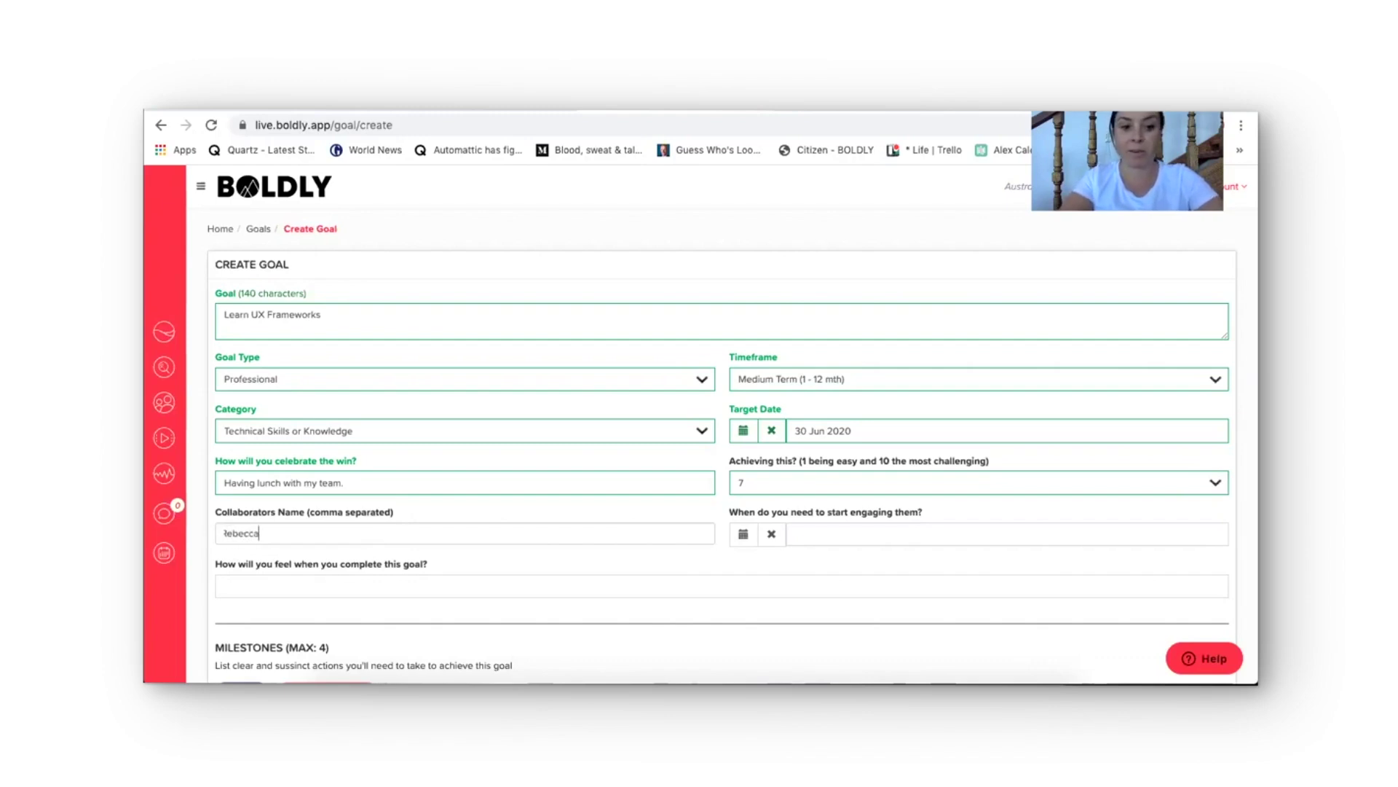
text(a)
key(Return)
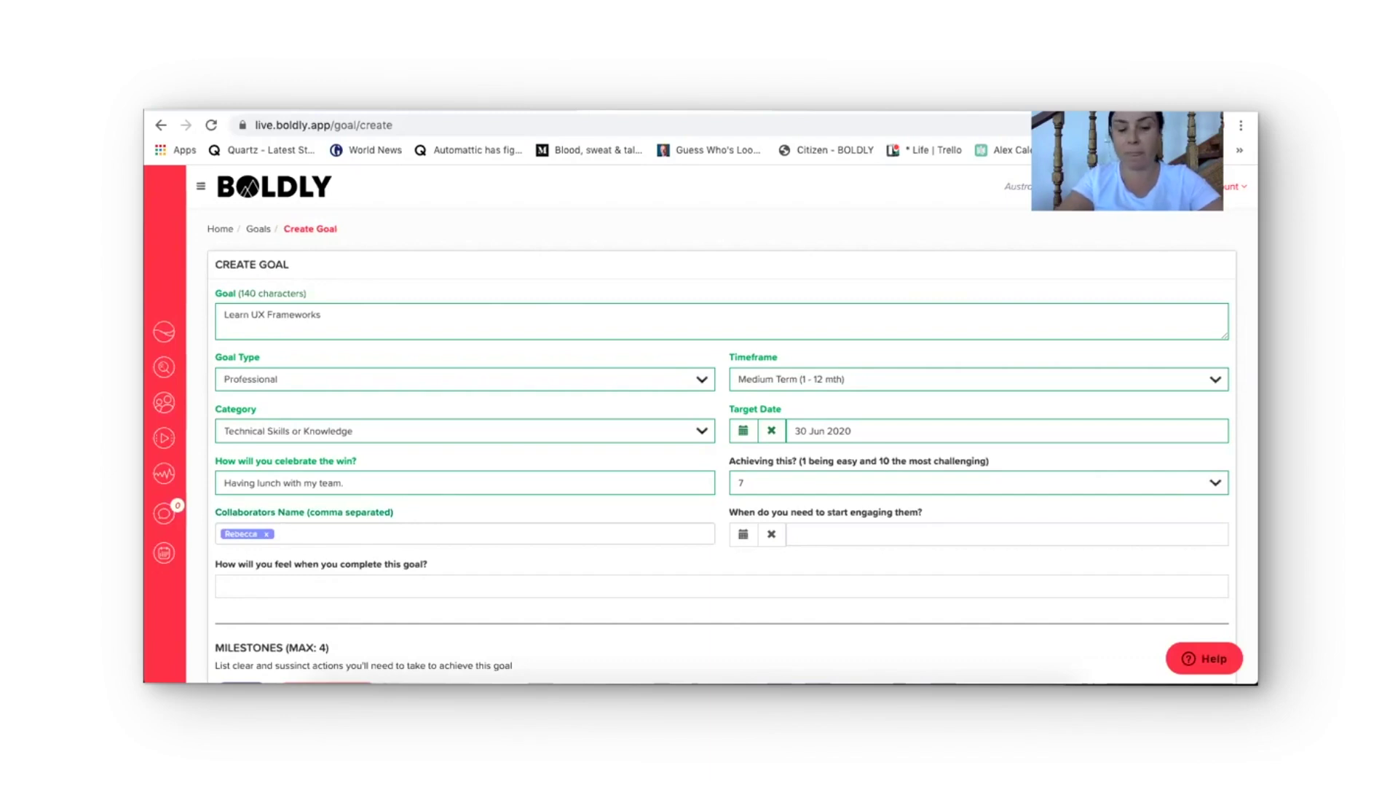
text(Rem)
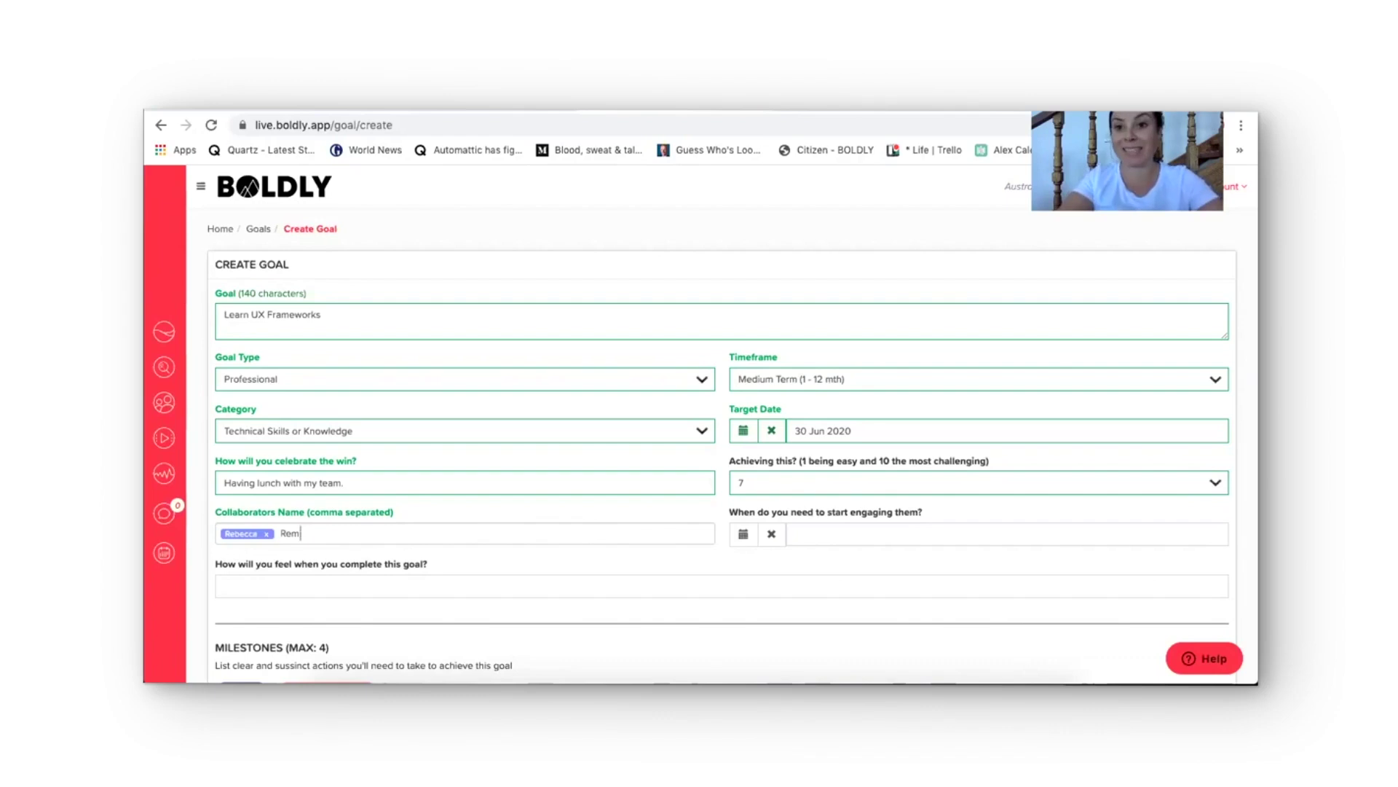
key(Return)
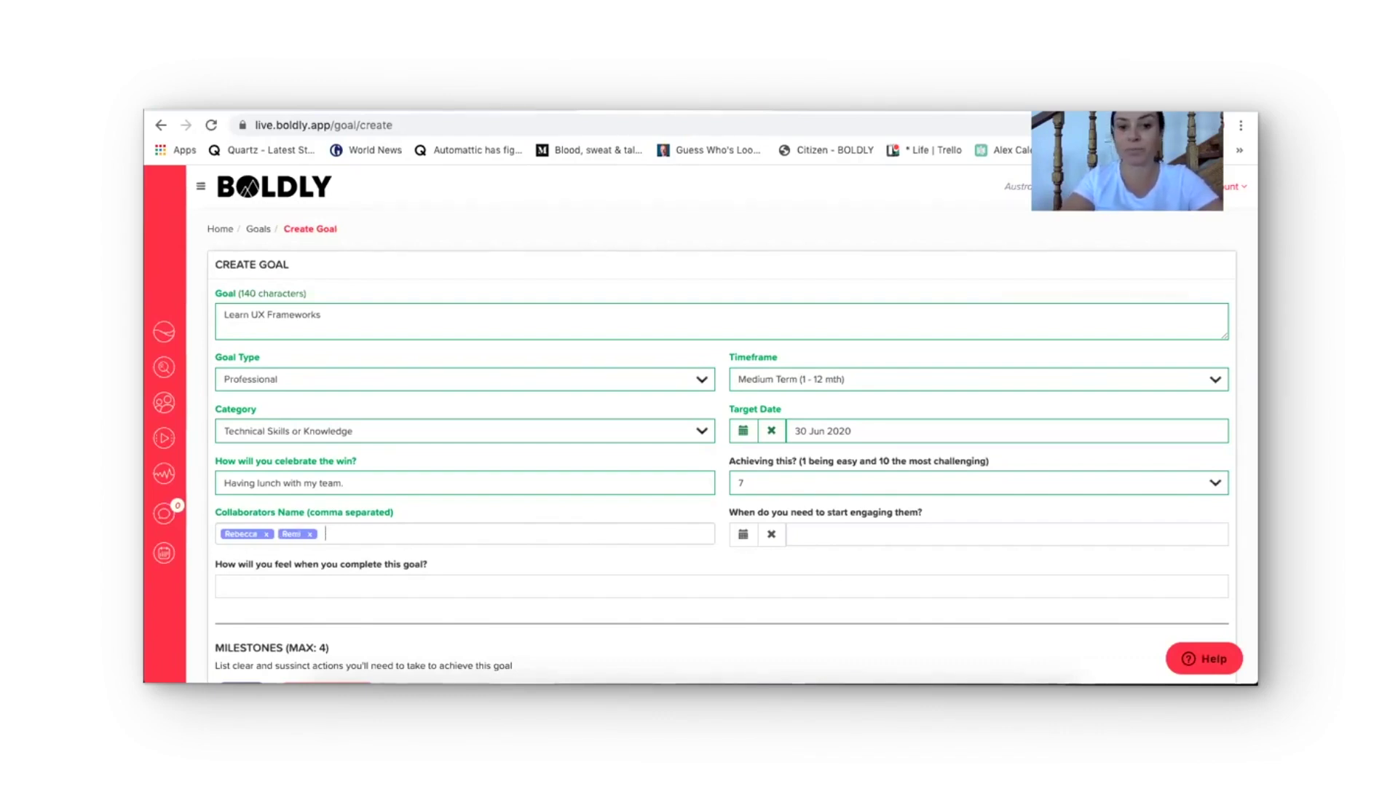
Step: Set the date to start engaging the collaborators to 14 Apr 2020
click(744, 535)
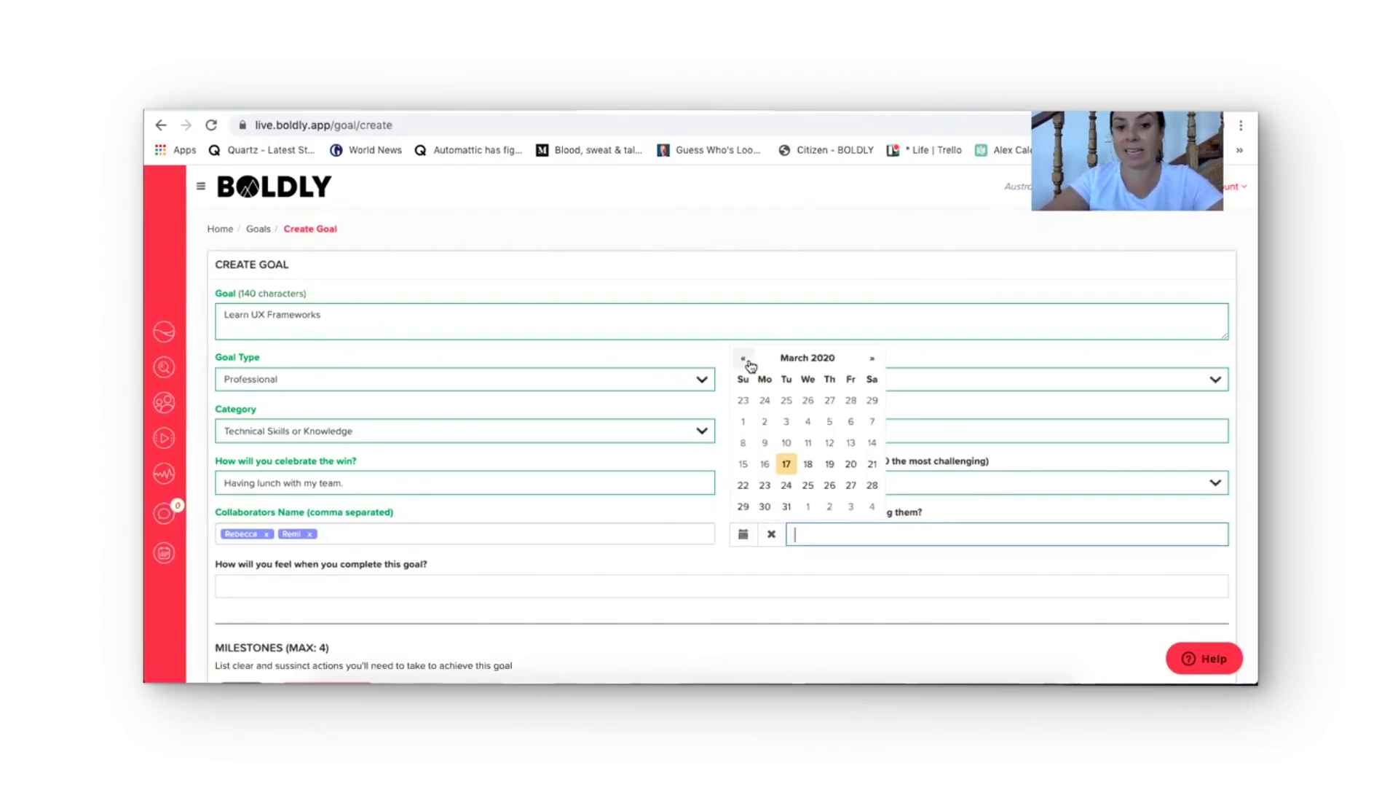
click(871, 358)
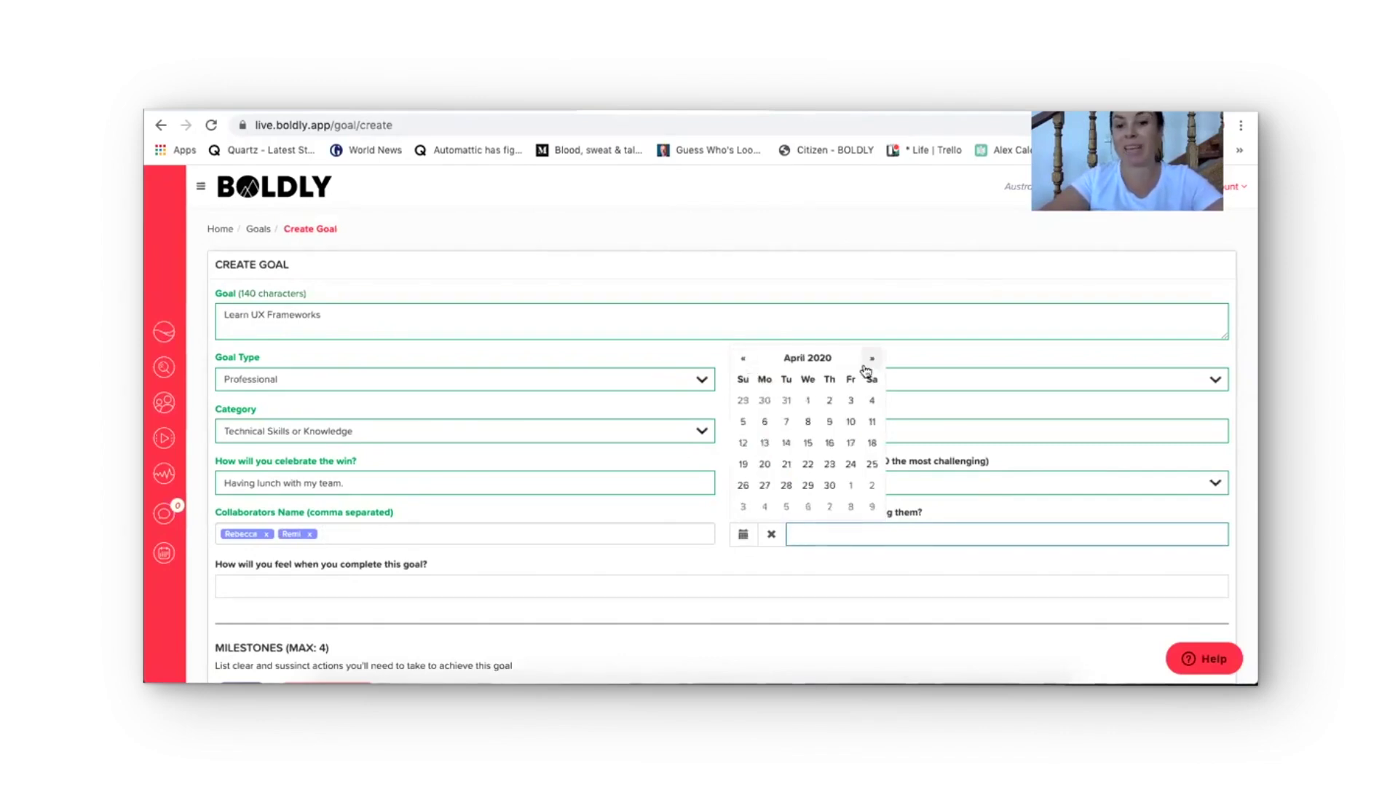
click(791, 442)
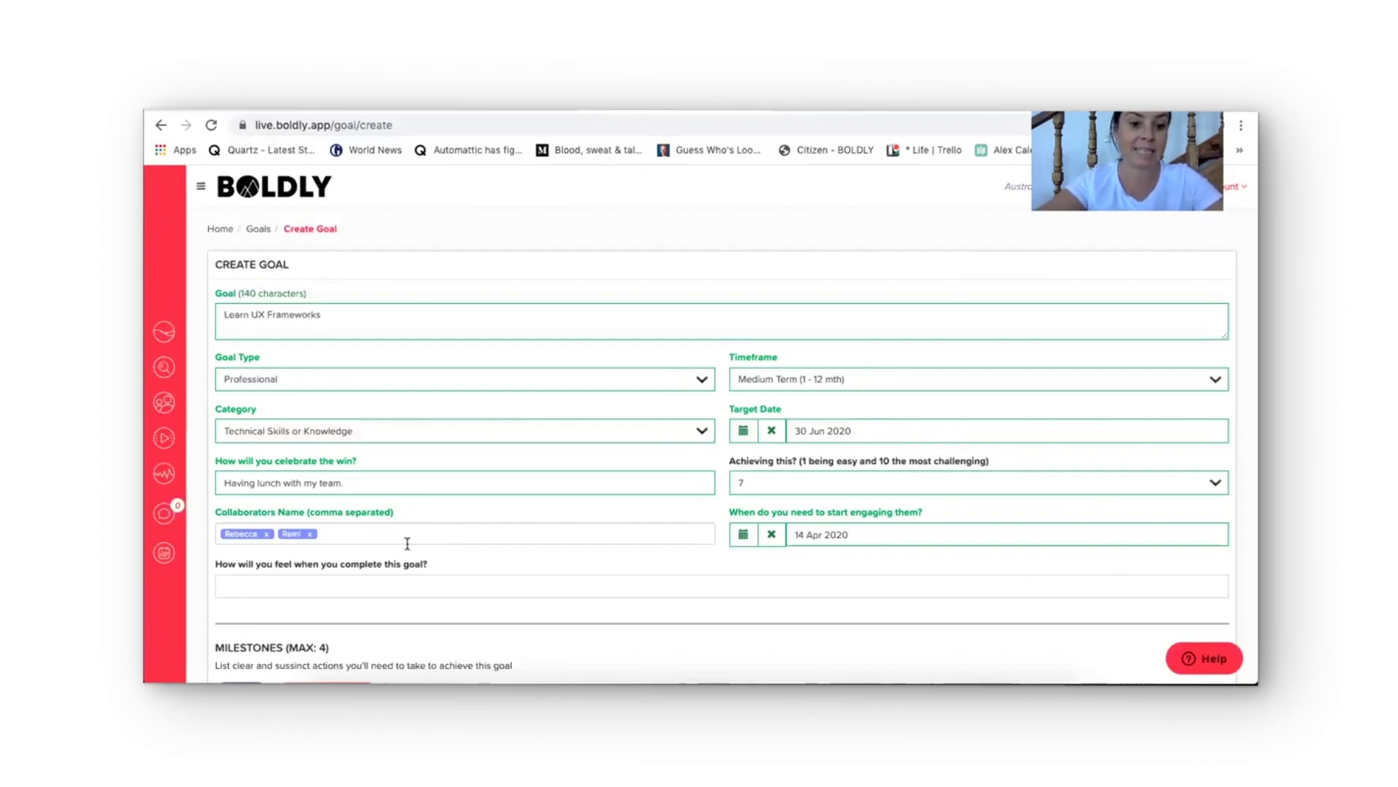
Step: Answer how completing the goal will feel with "Satisfied, grateful"
click(365, 586)
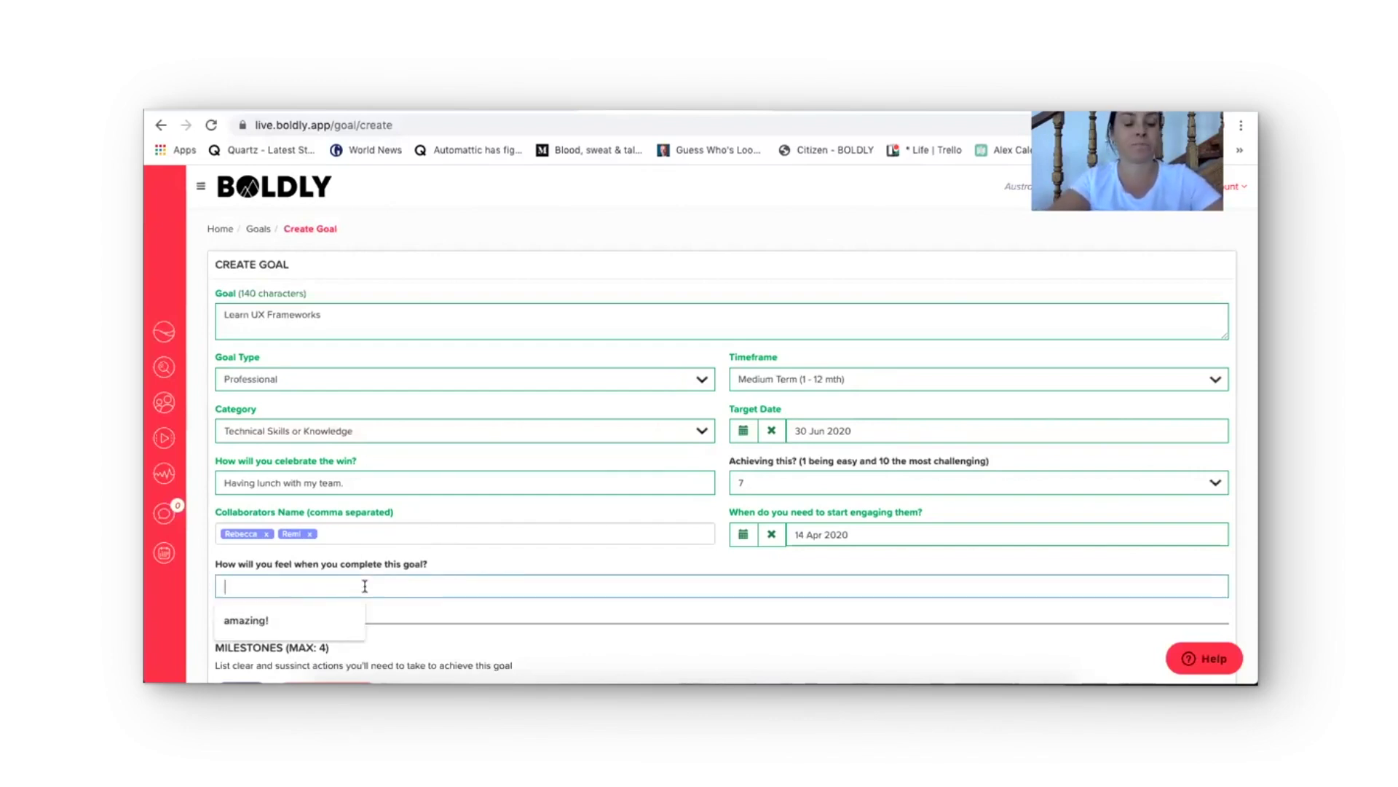
text(Satisf)
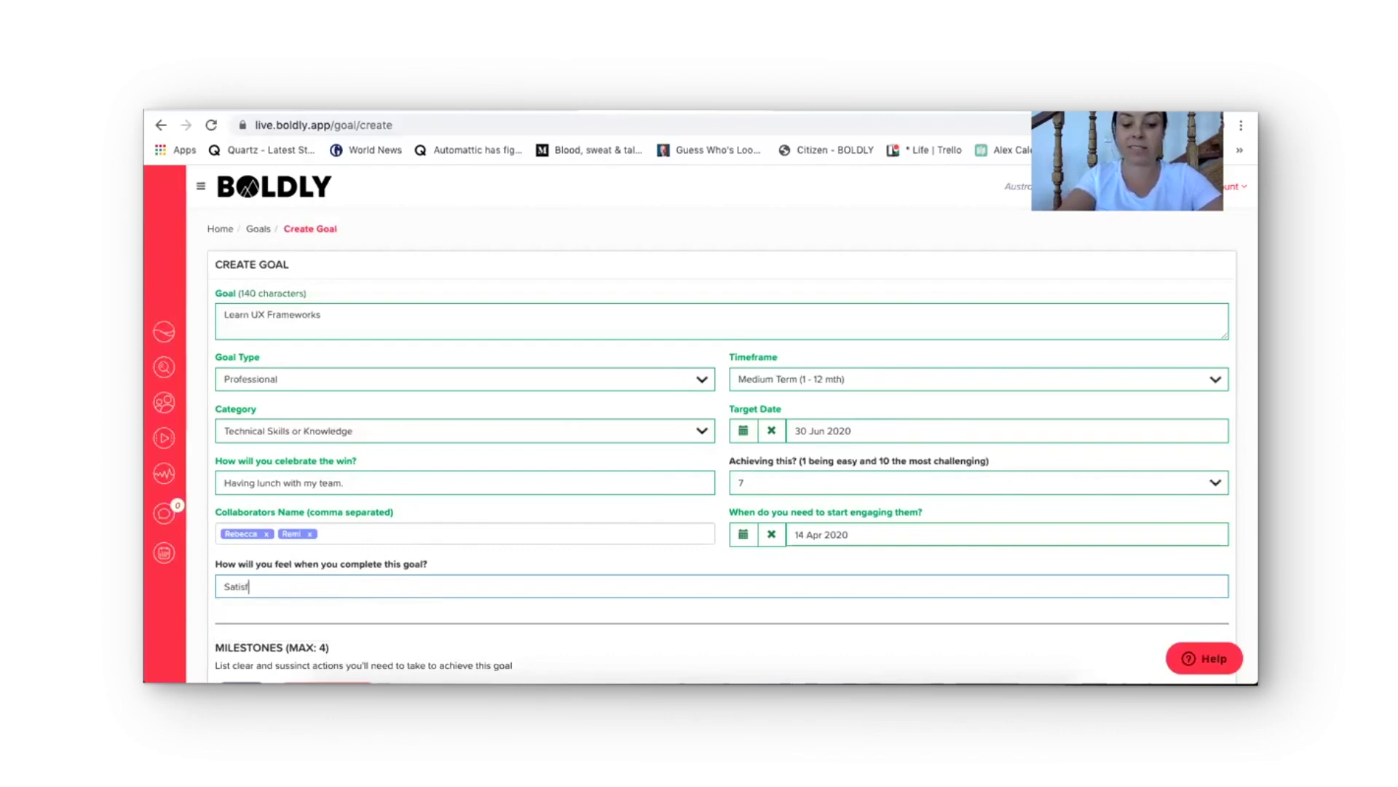
text(aied.)
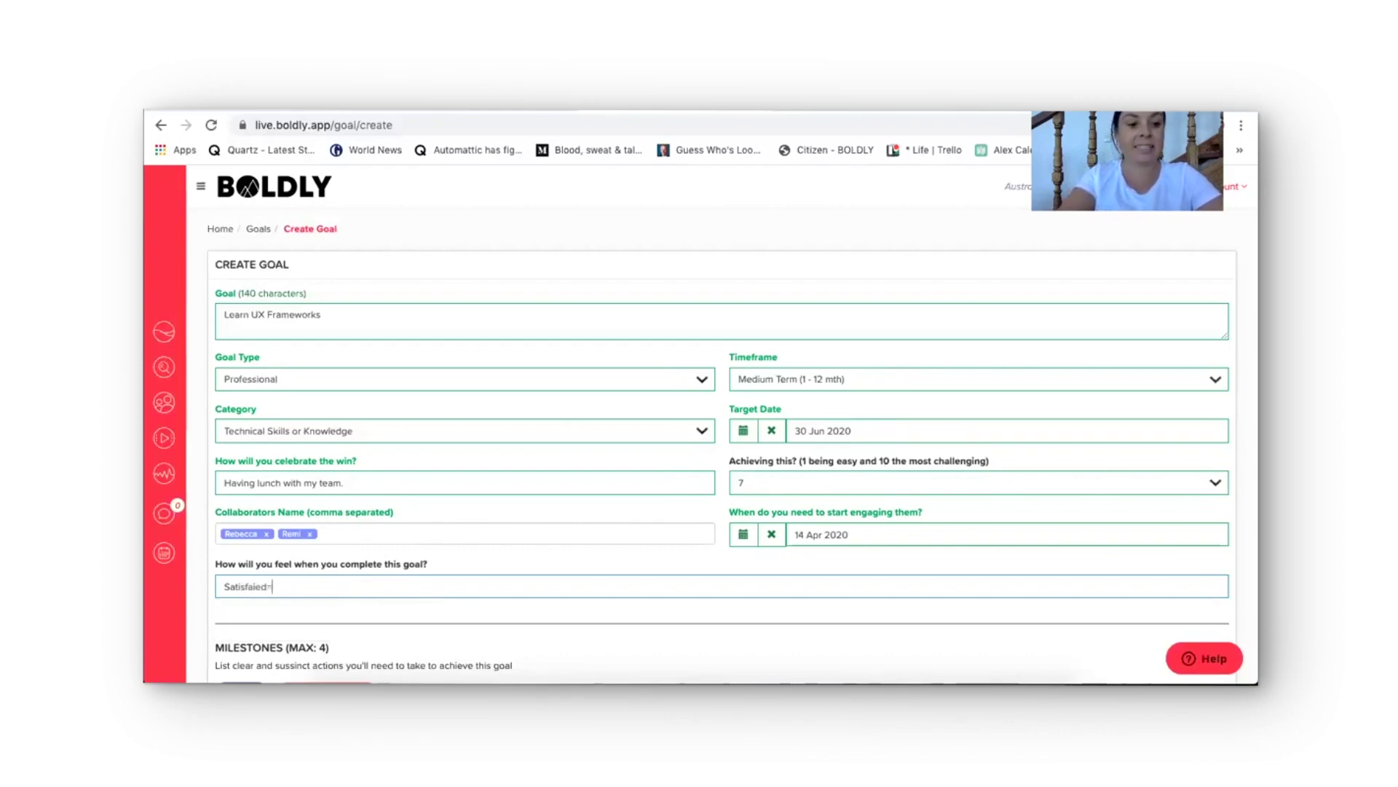
key(BackSpace)
key(BackSpace)
key(BackSpace)
key(BackSpace)
key(BackSpace)
key(BackSpace)
key(BackSpace)
text(sfied )
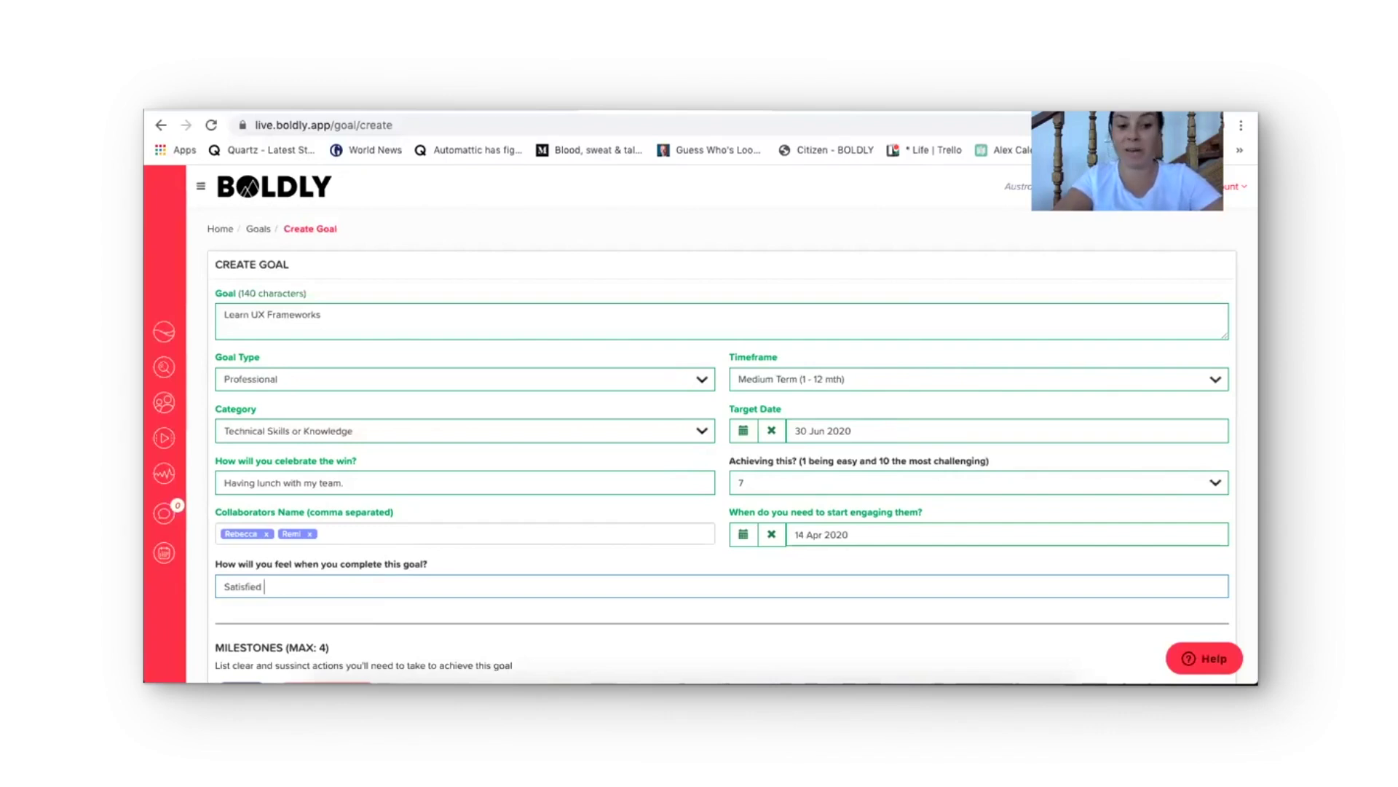
text(, )
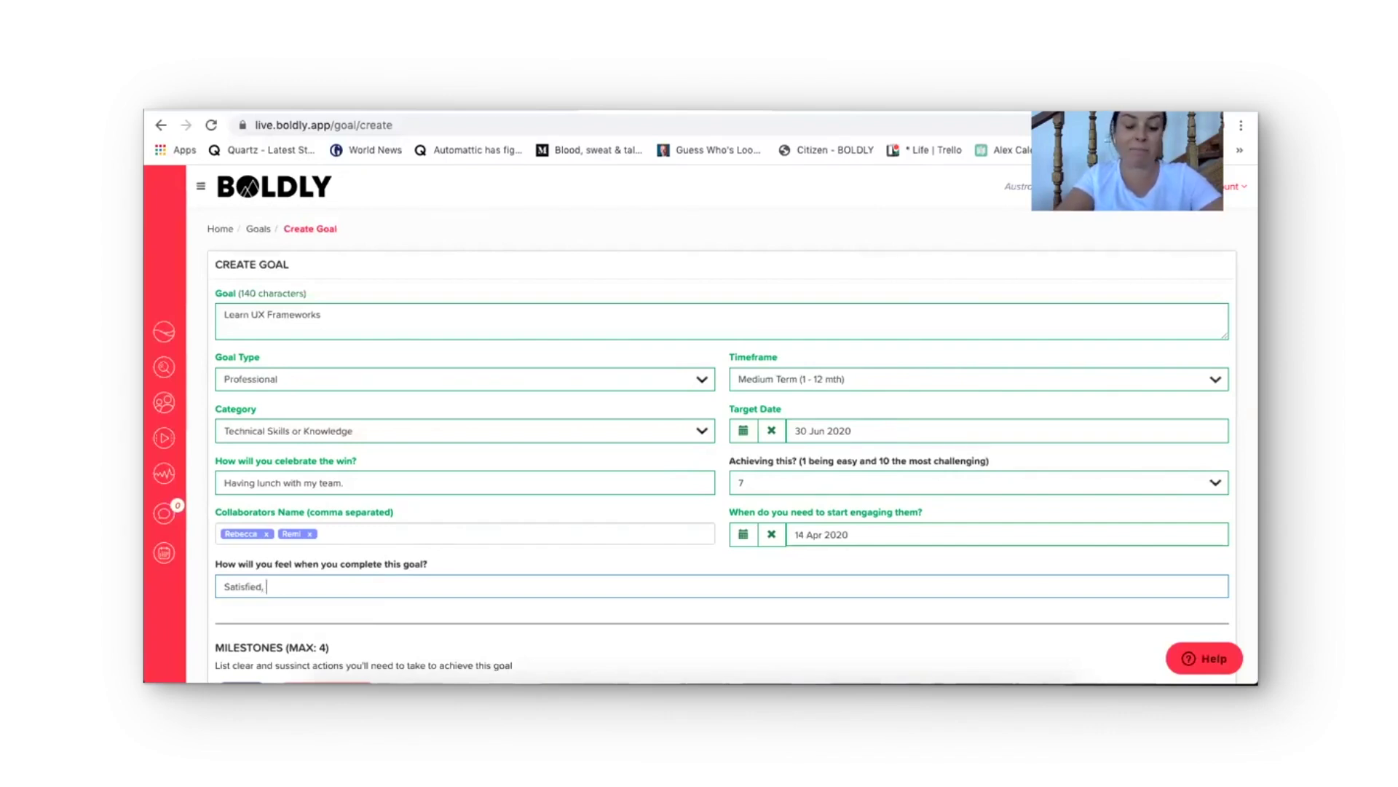
text(grateful)
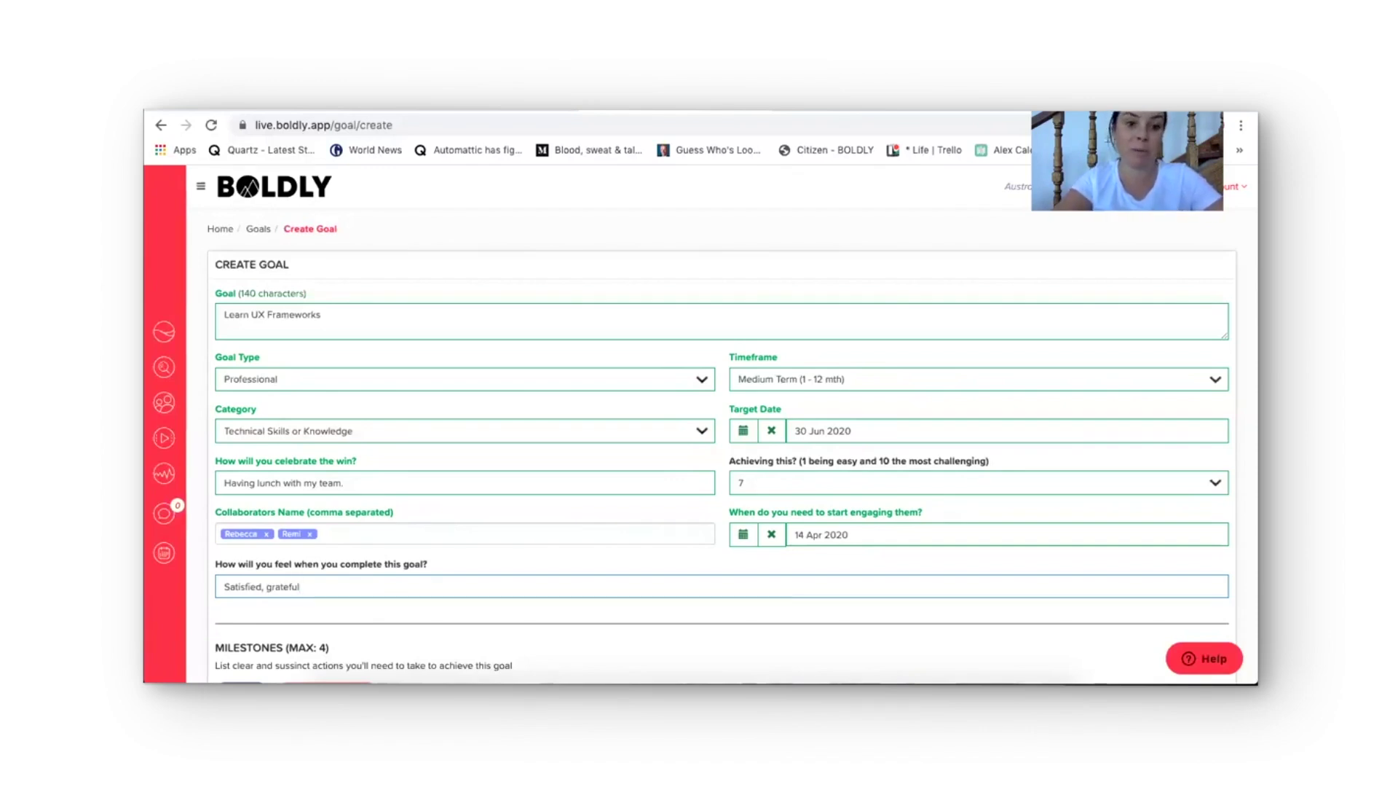
Step: Fill in the first milestone as "Find the right course, sign-up to start learning" with target date 24 Mar 2020
scroll(437, 401, down, 3)
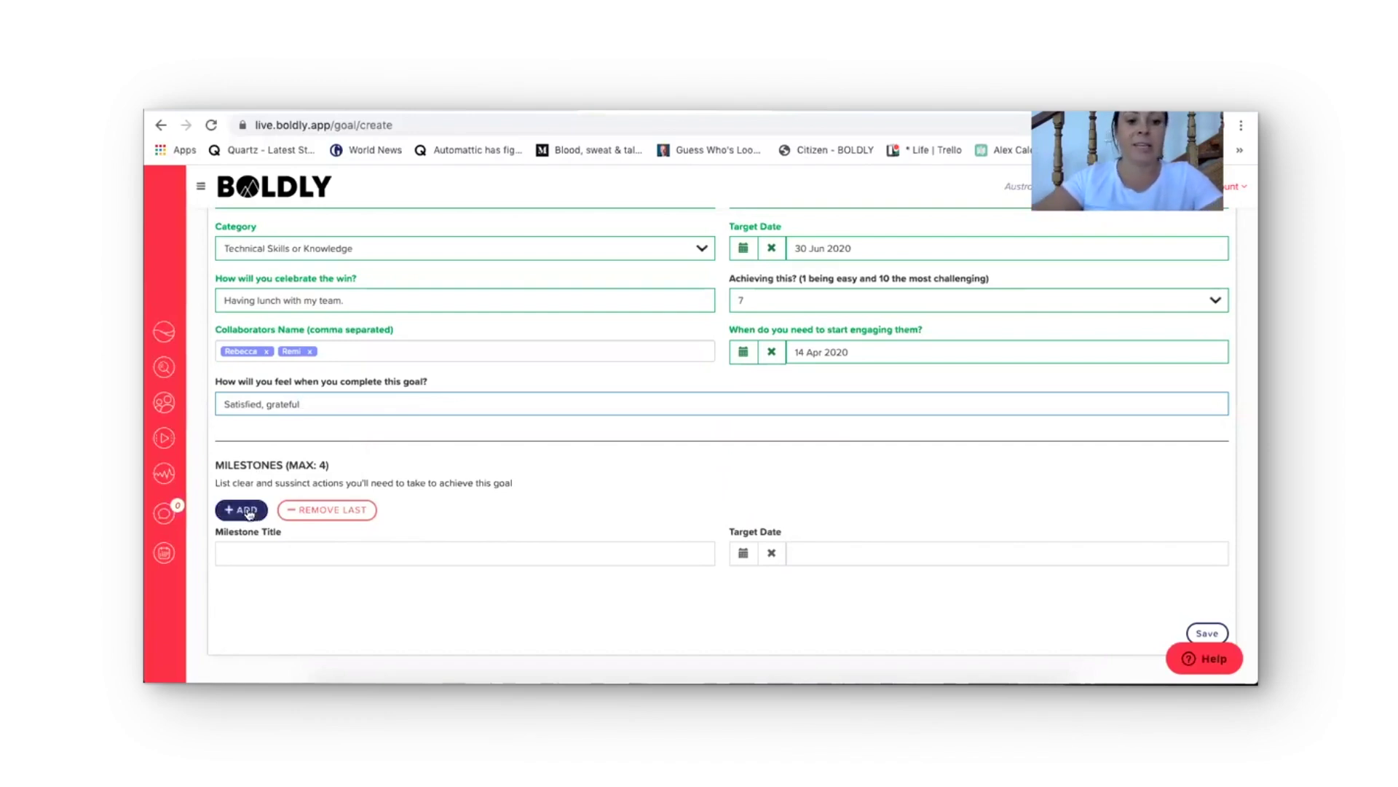
click(249, 551)
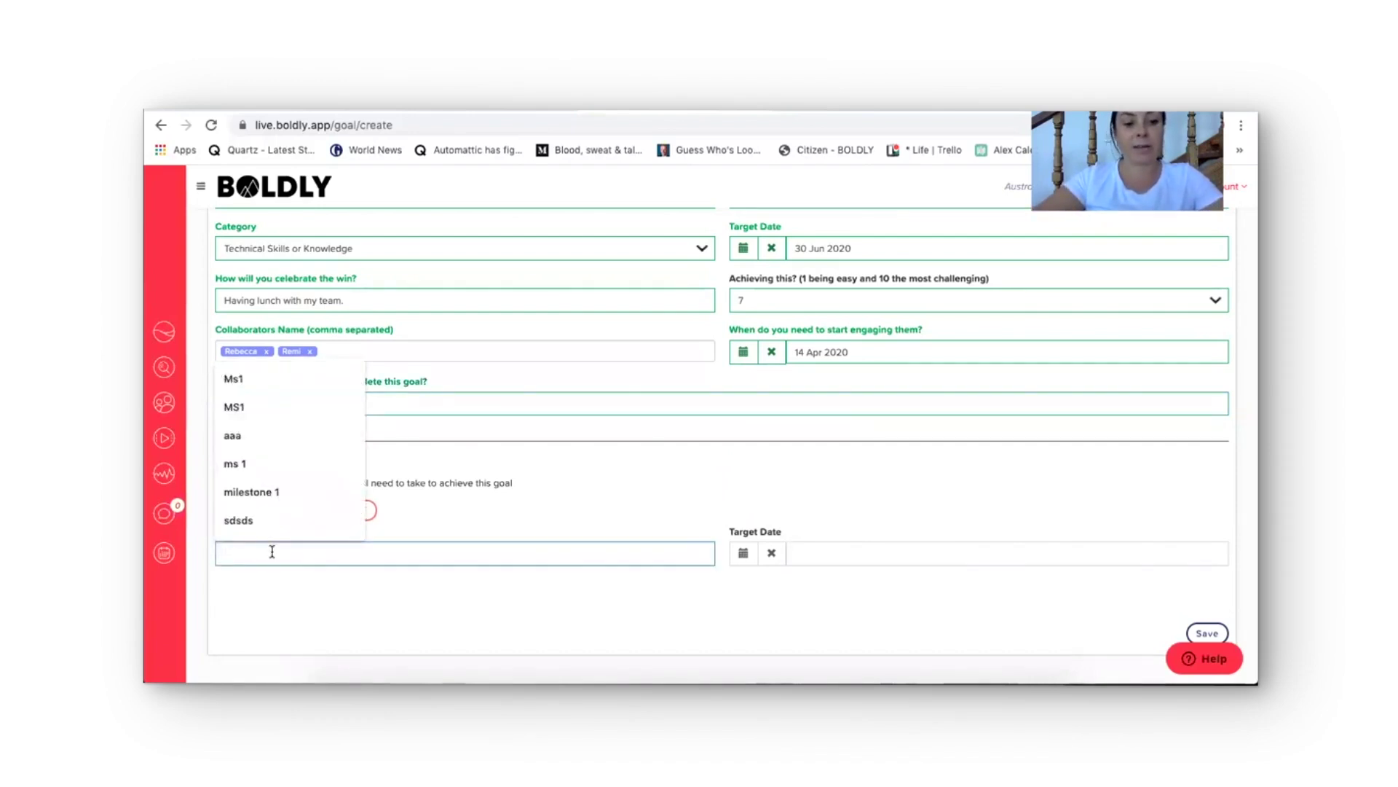
text(a)
key(BackSpace)
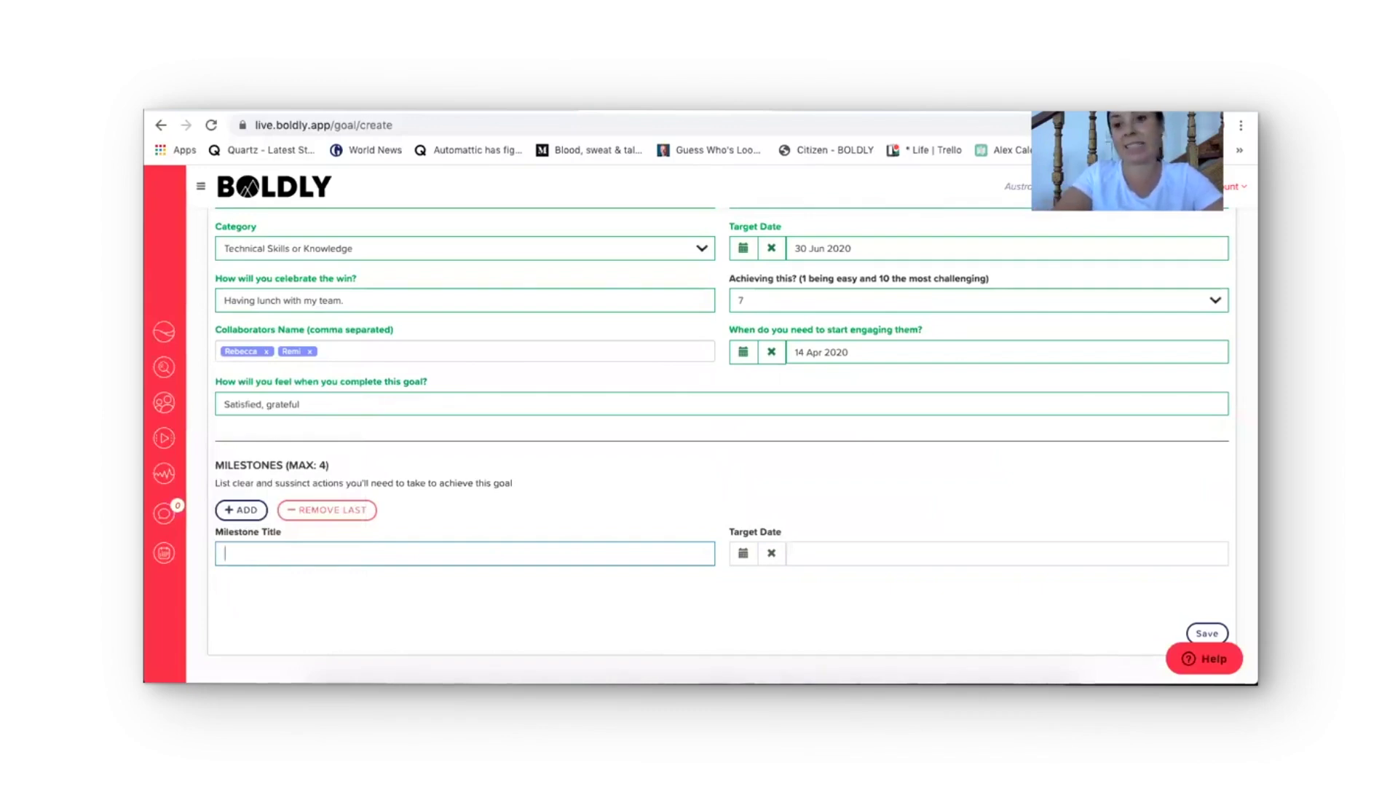
text(Find)
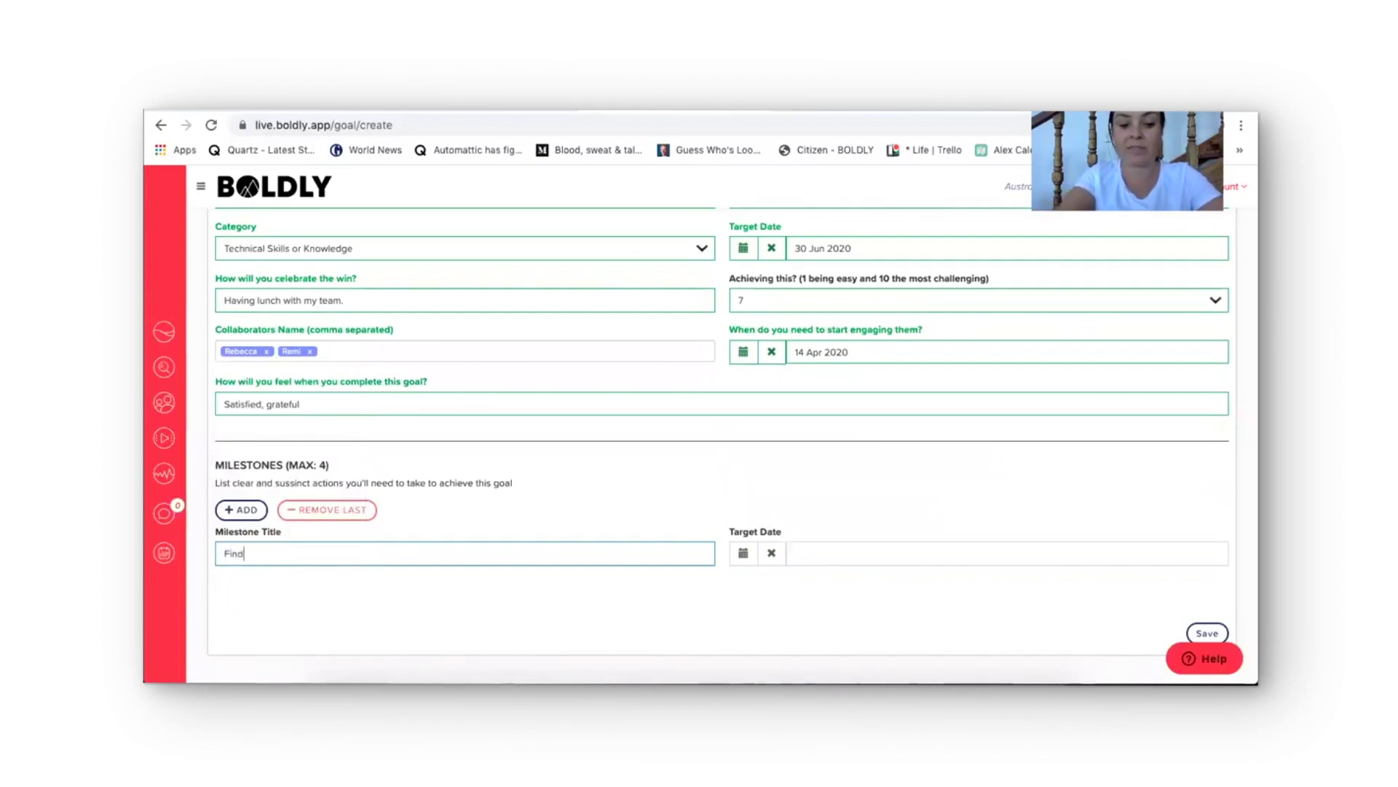
text( the right cours)
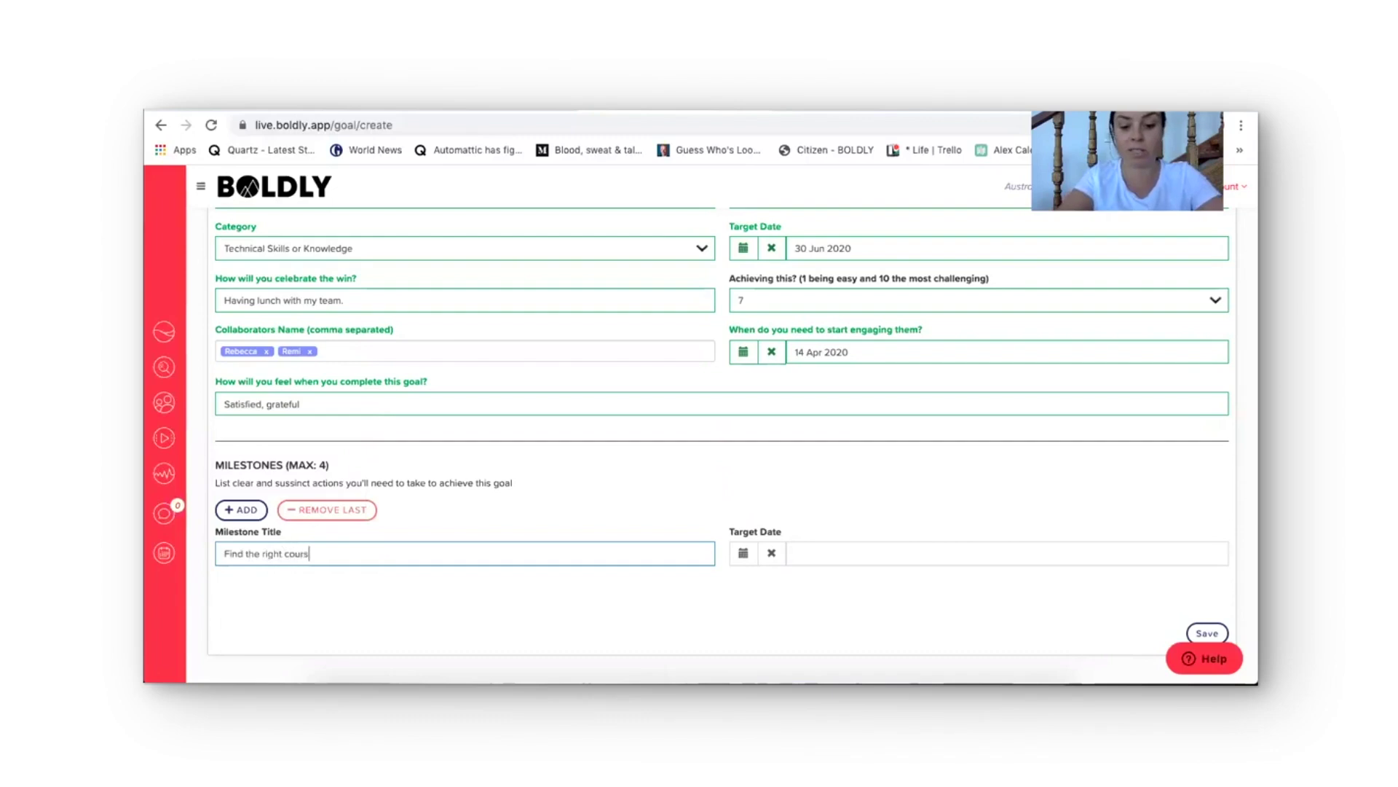
text(e, sign-up to star)
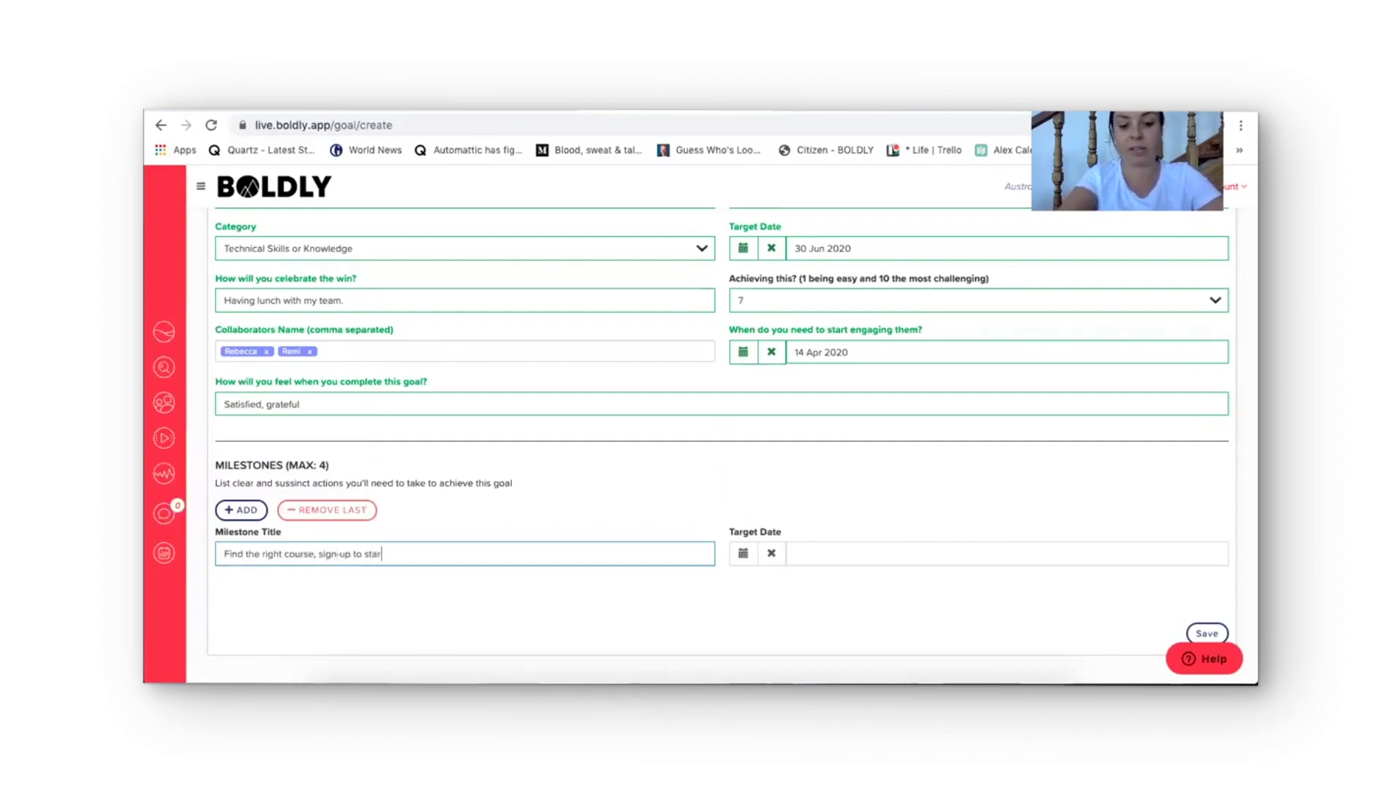
text(t learning)
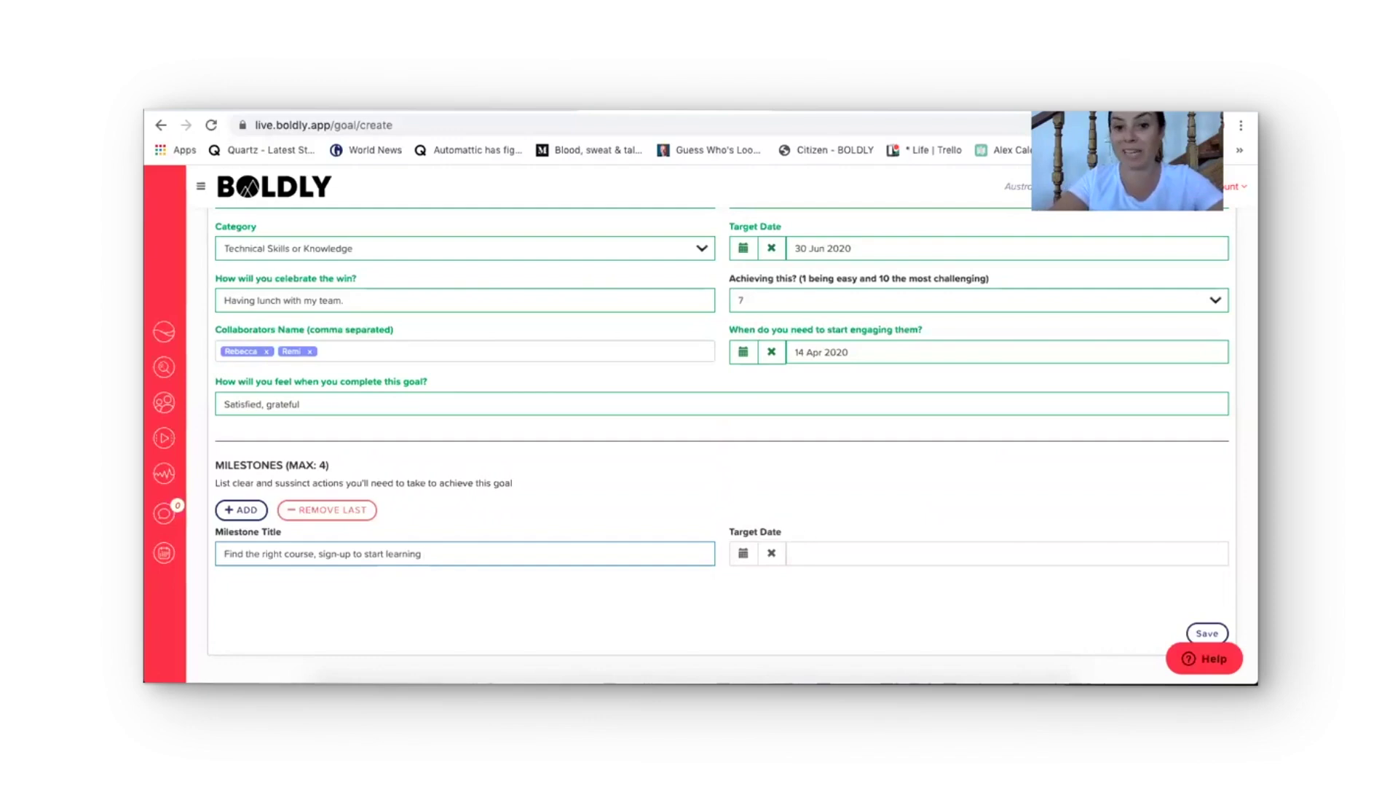
click(743, 553)
click(788, 508)
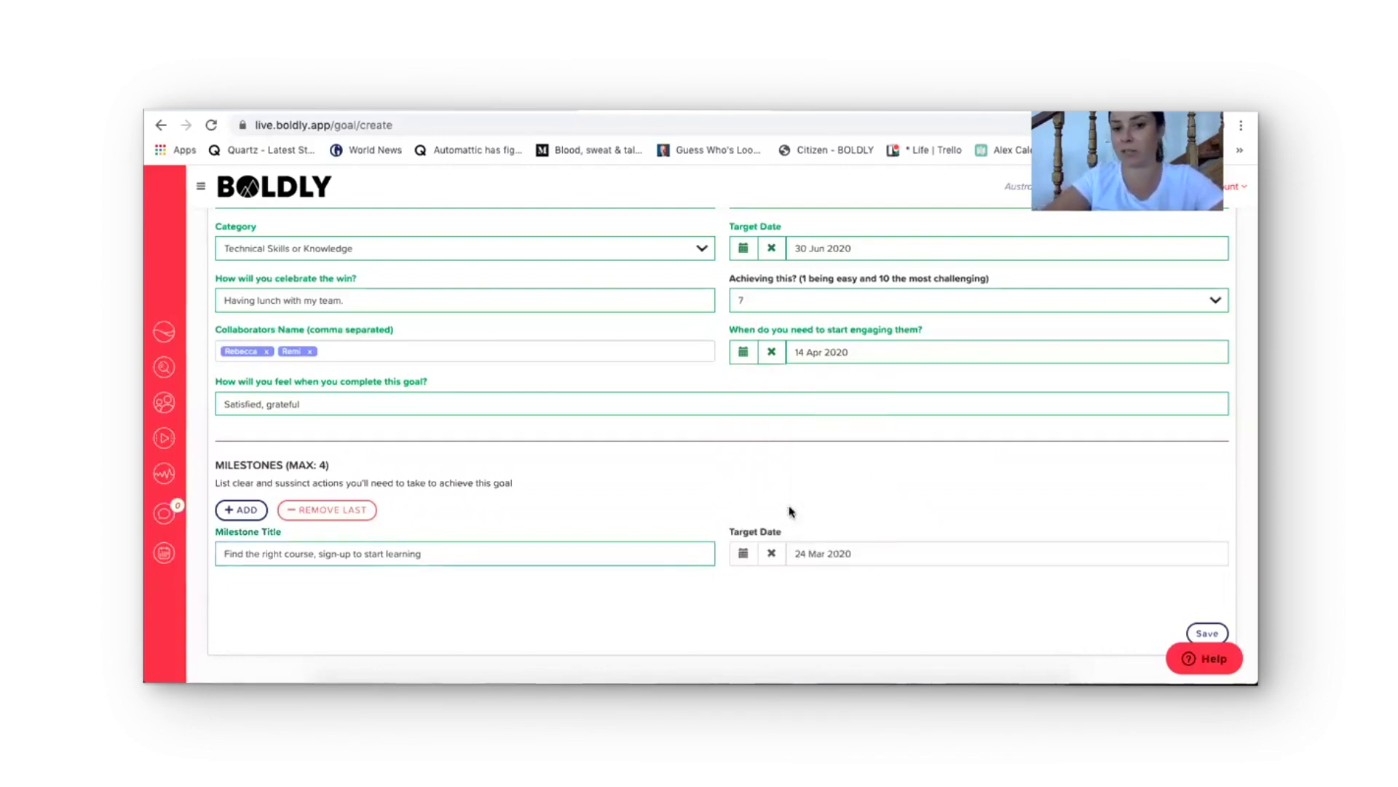
Step: Add a second milestone titled "Complete the course / learning" with target date 14 Apr 2020
click(246, 511)
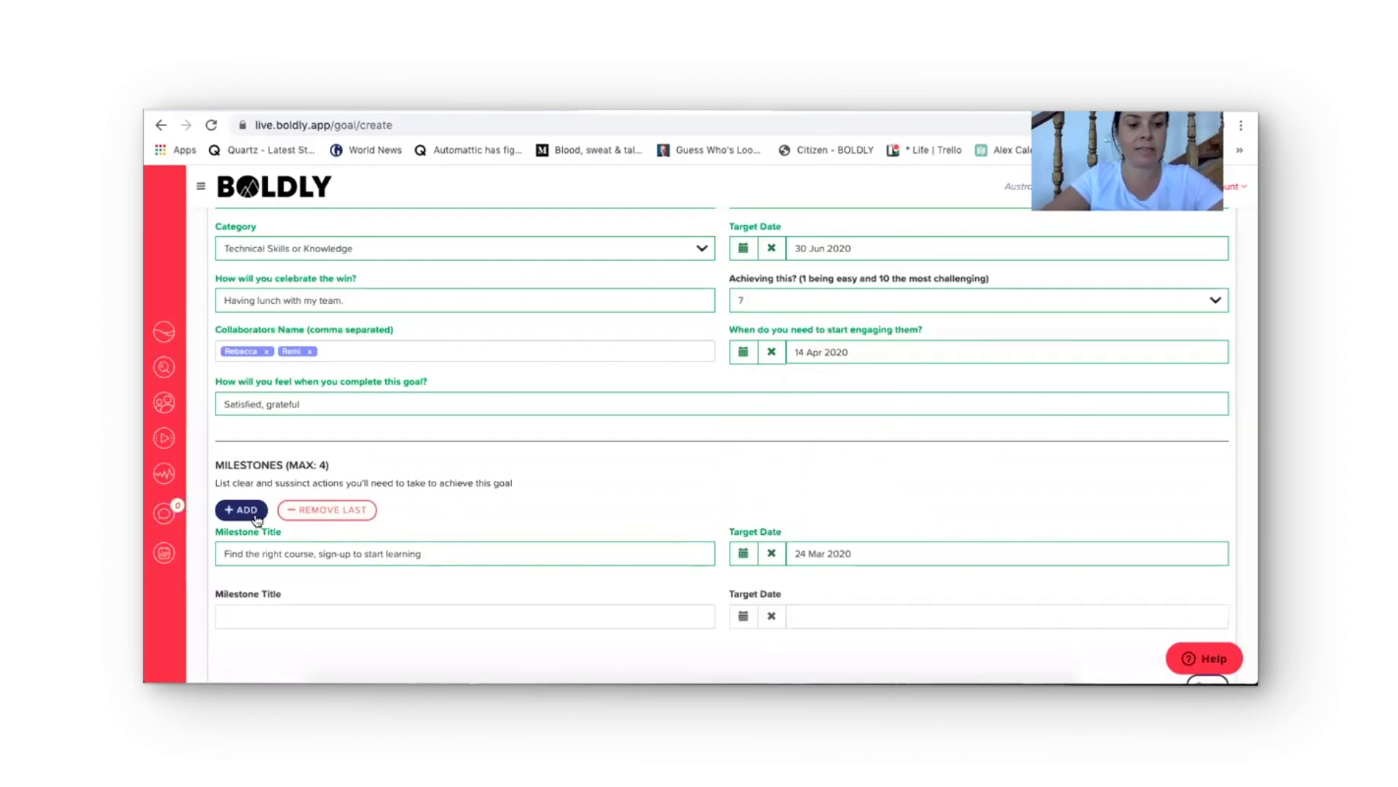
click(269, 616)
text(Compe)
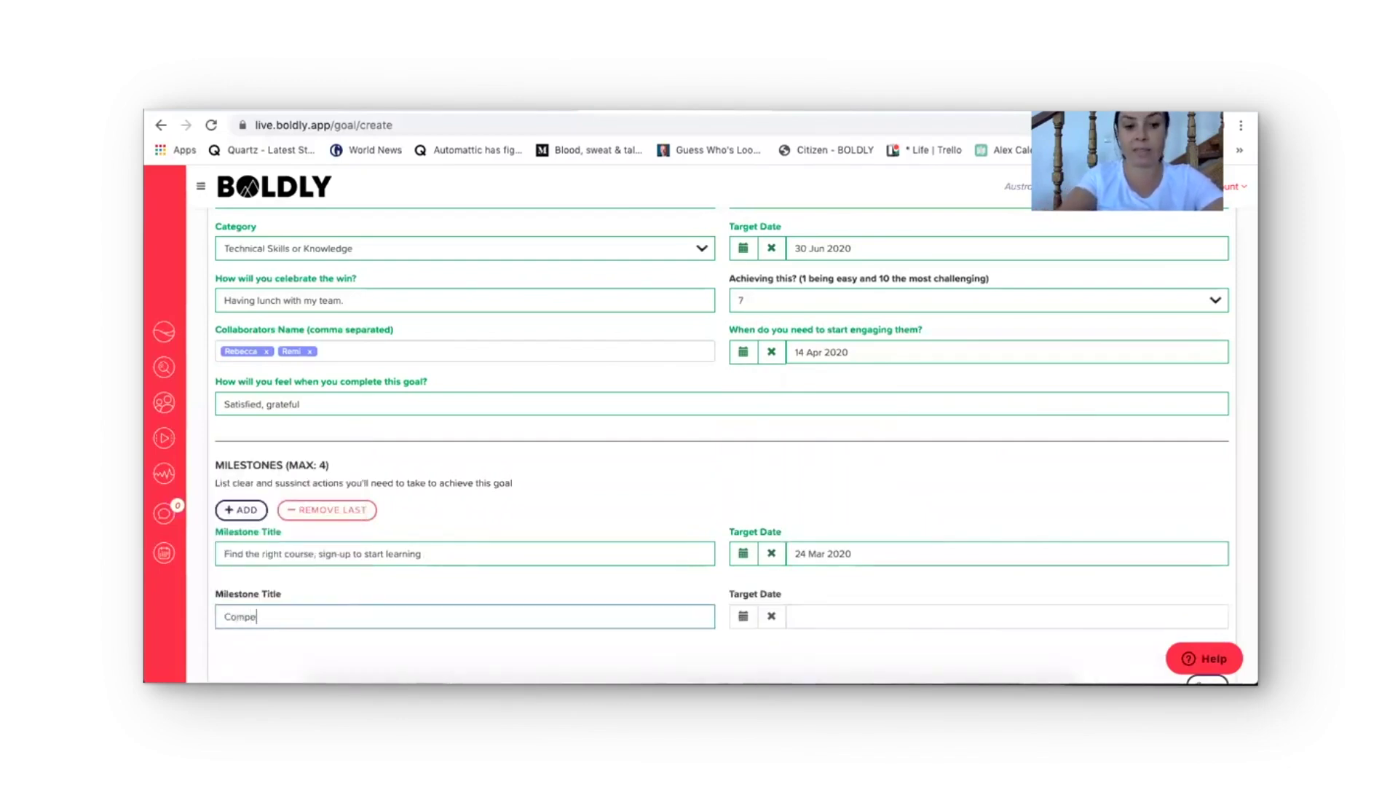
text(lete the course )
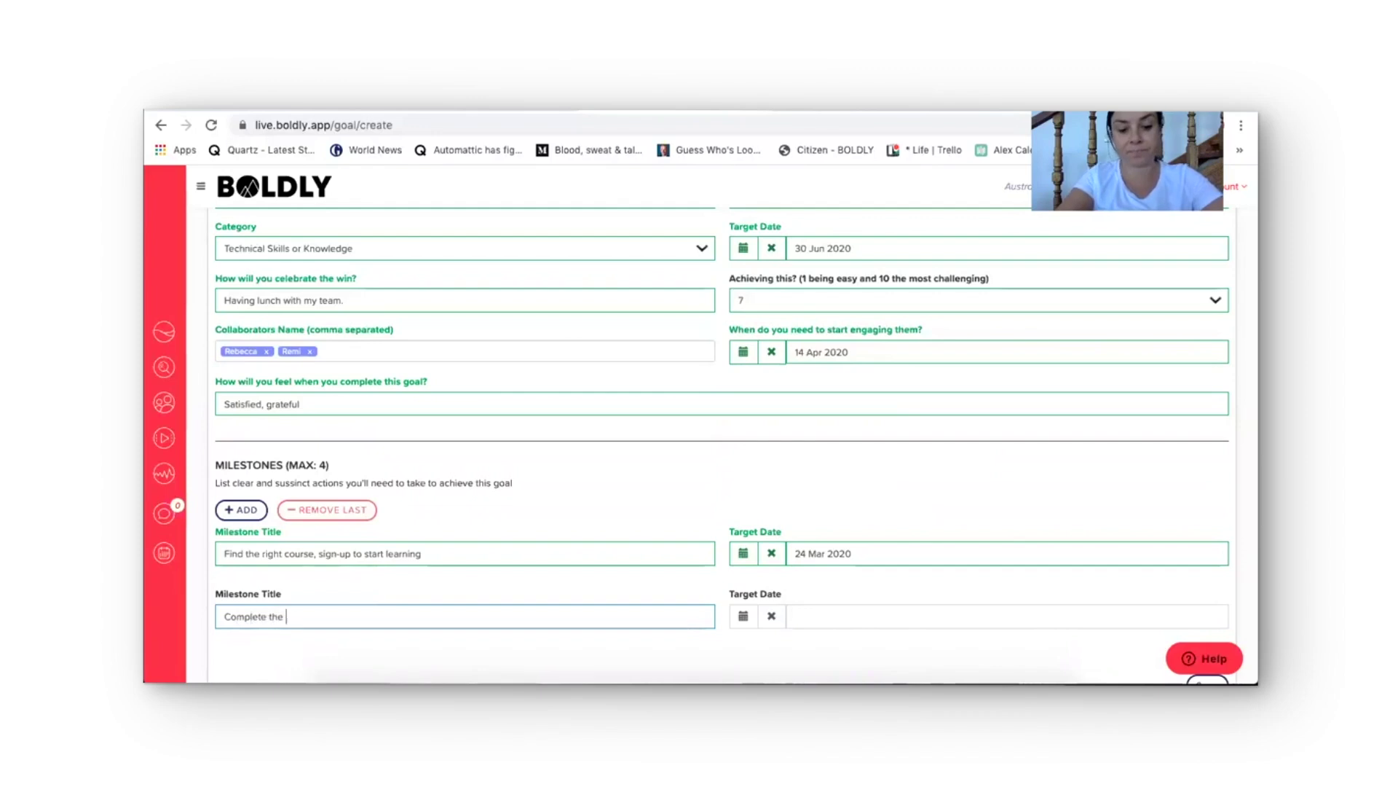
text(/ learning)
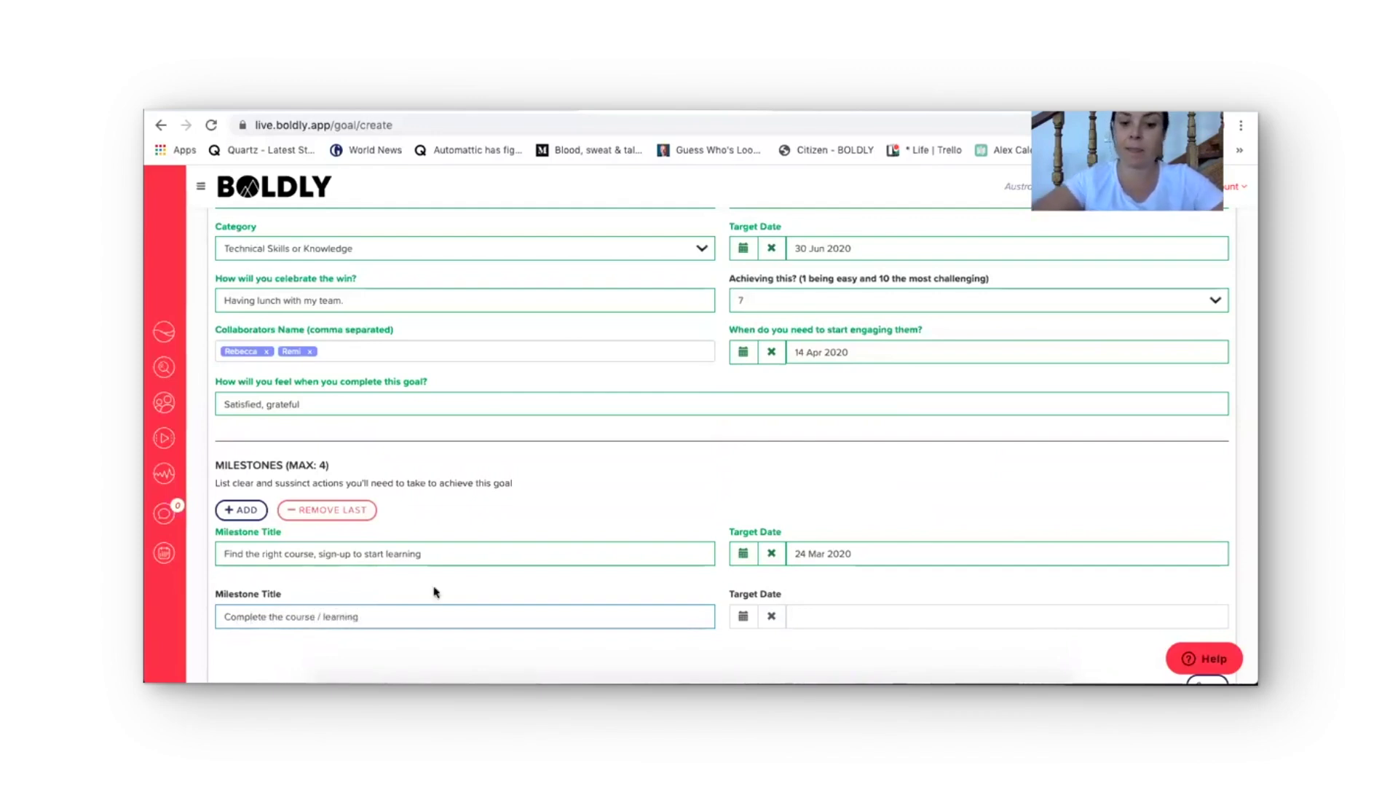
click(743, 617)
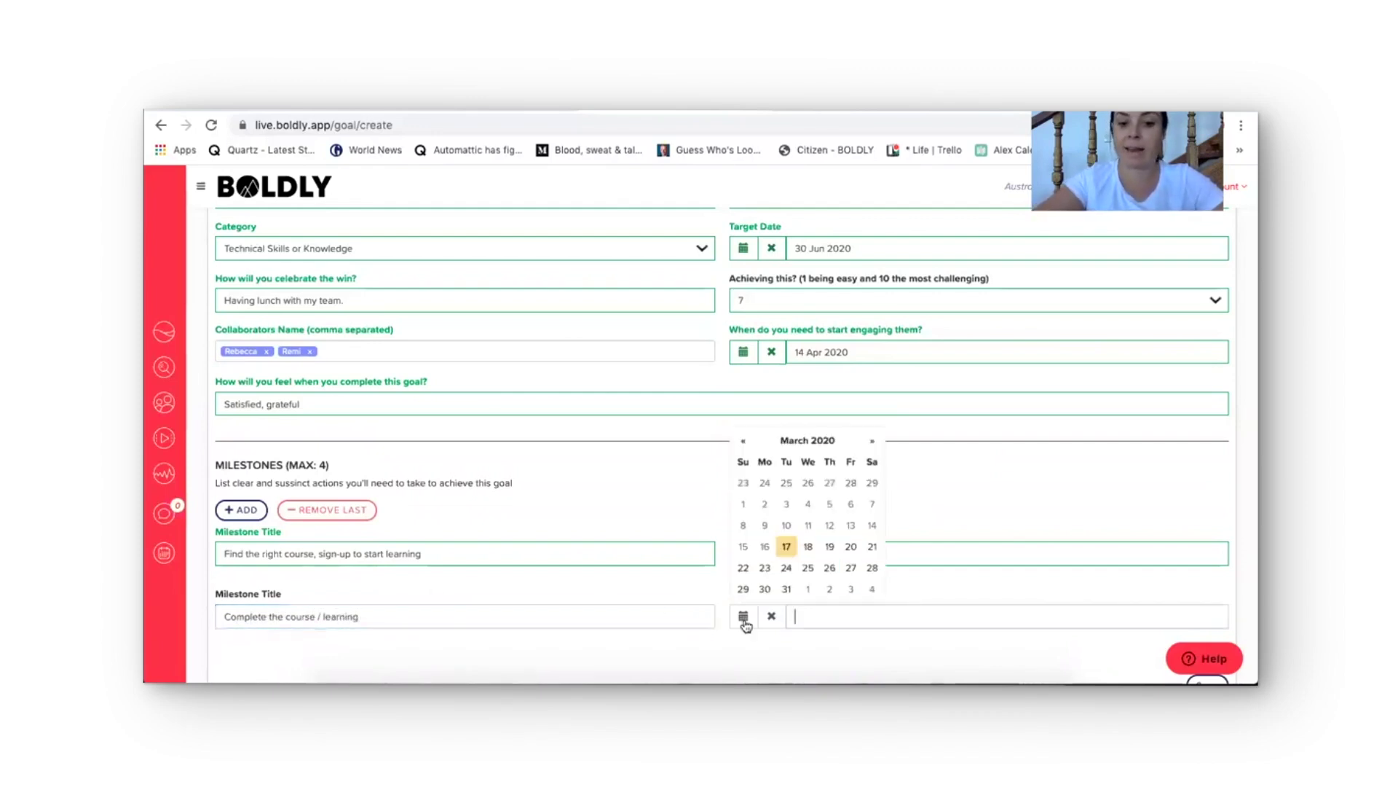
click(872, 441)
click(787, 525)
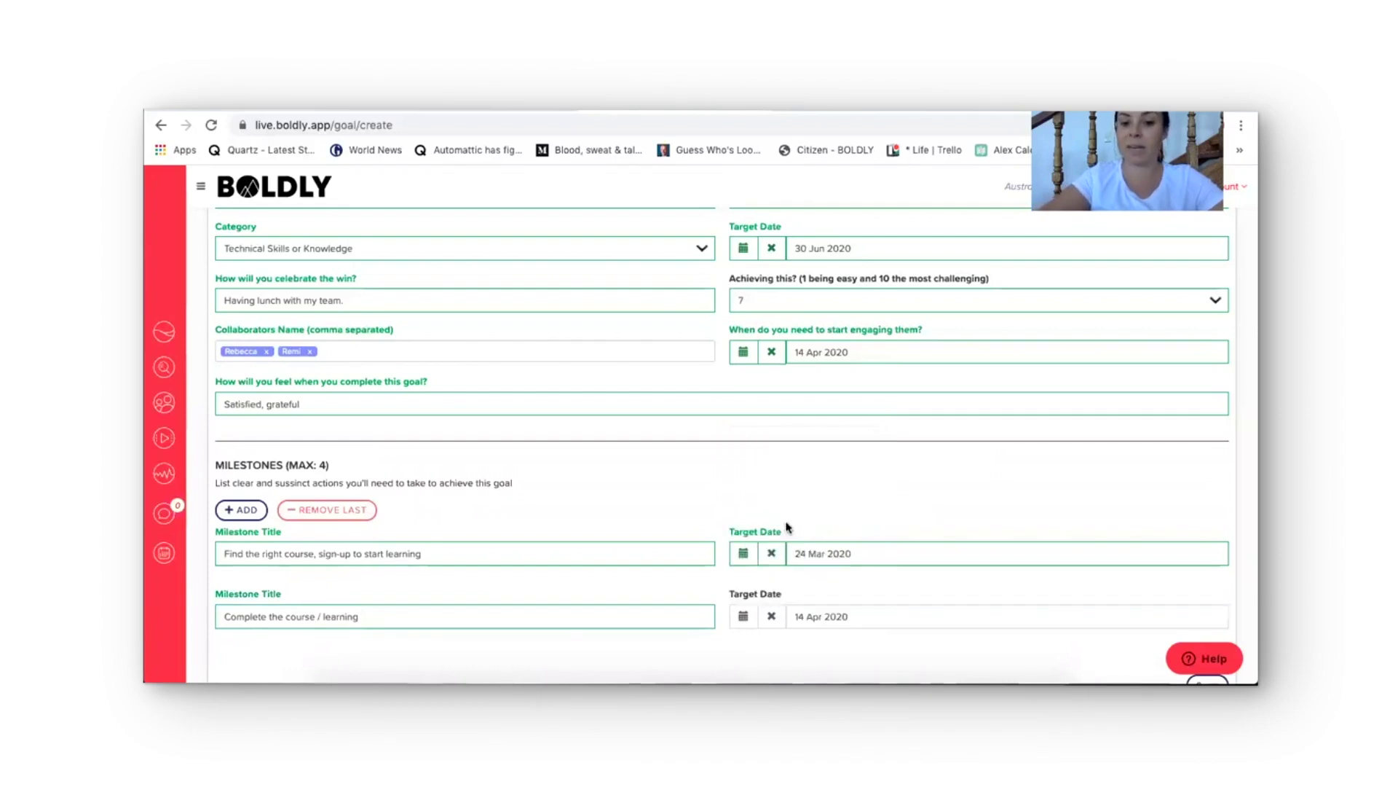
Step: Add a third milestone titled "Implement my knowledge on the job" with target date 26 May 2020
scroll(677, 557, down, 1)
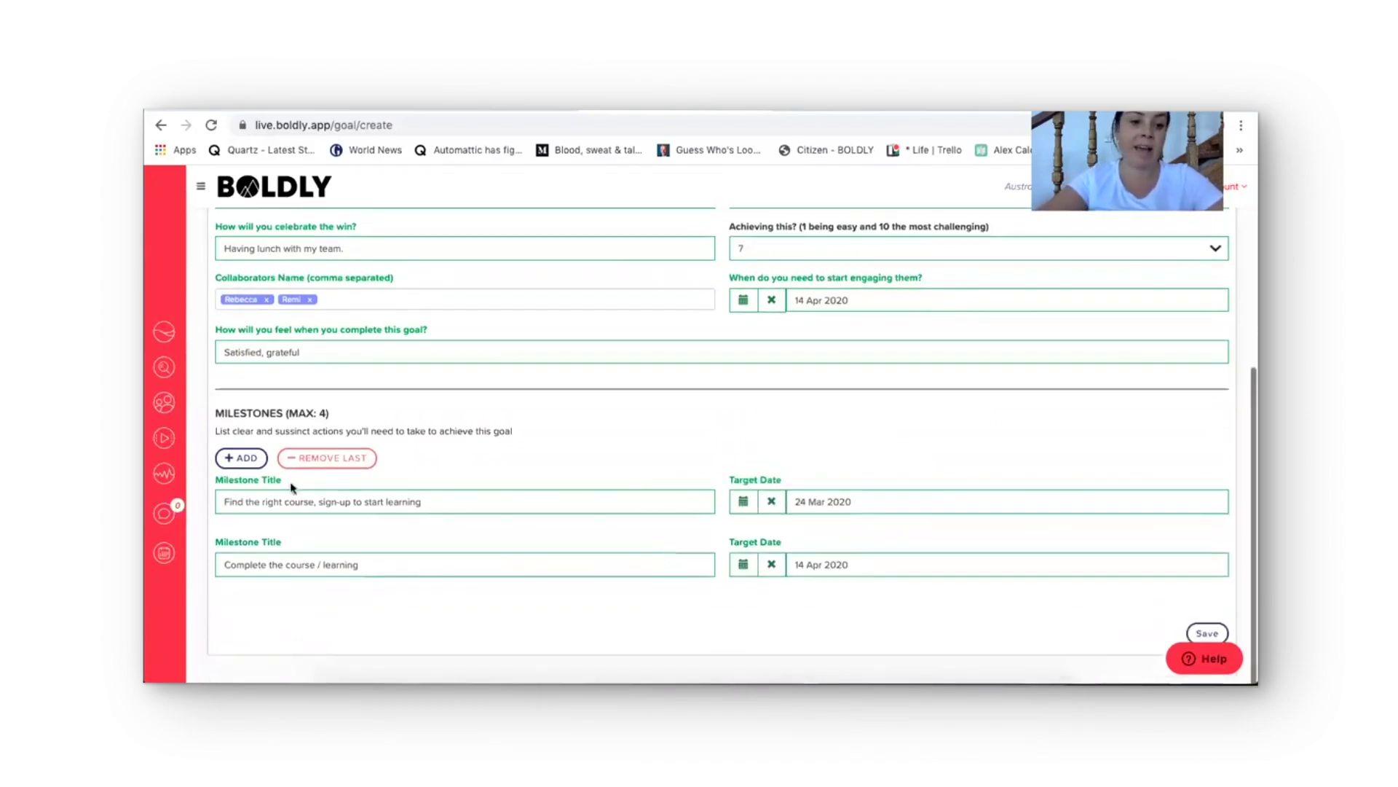
click(248, 459)
click(338, 627)
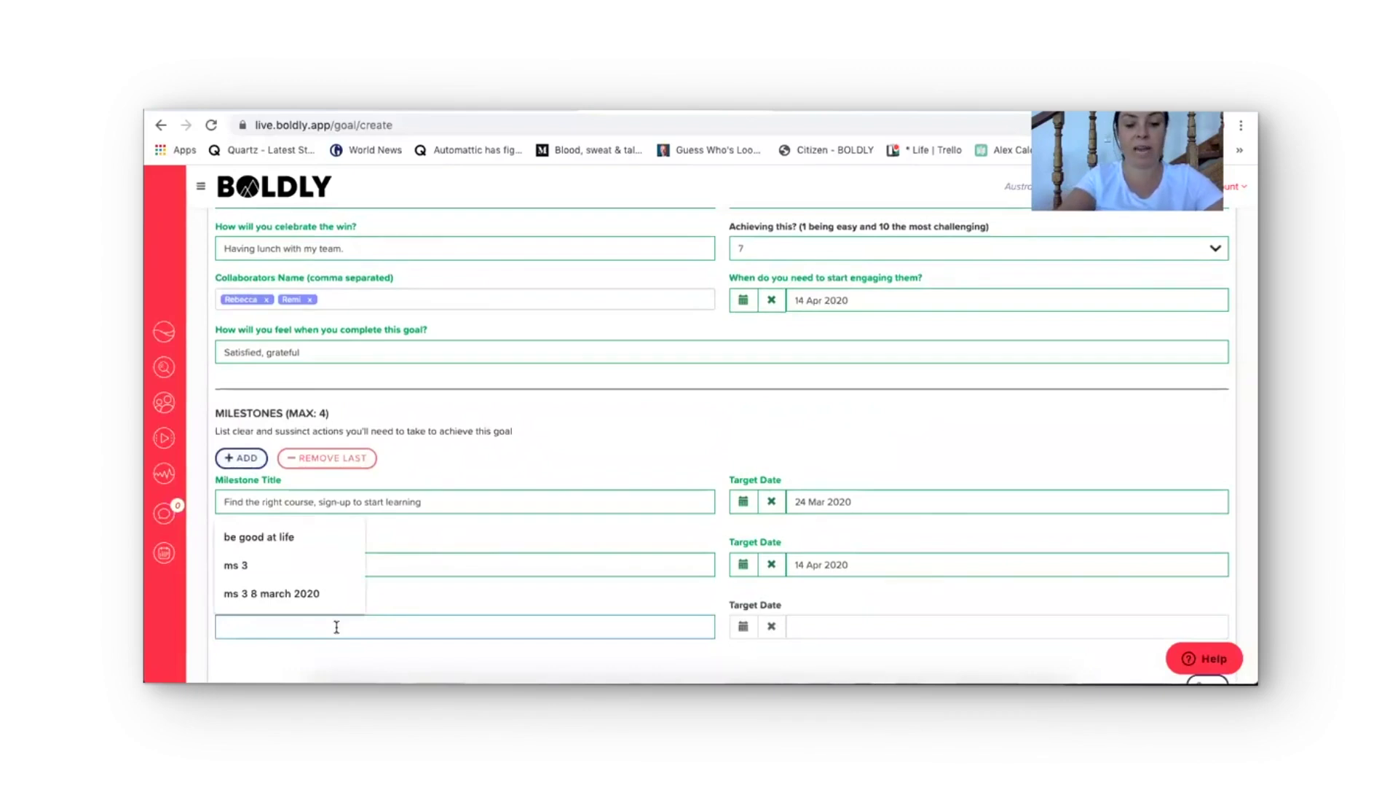
text(Implement m)
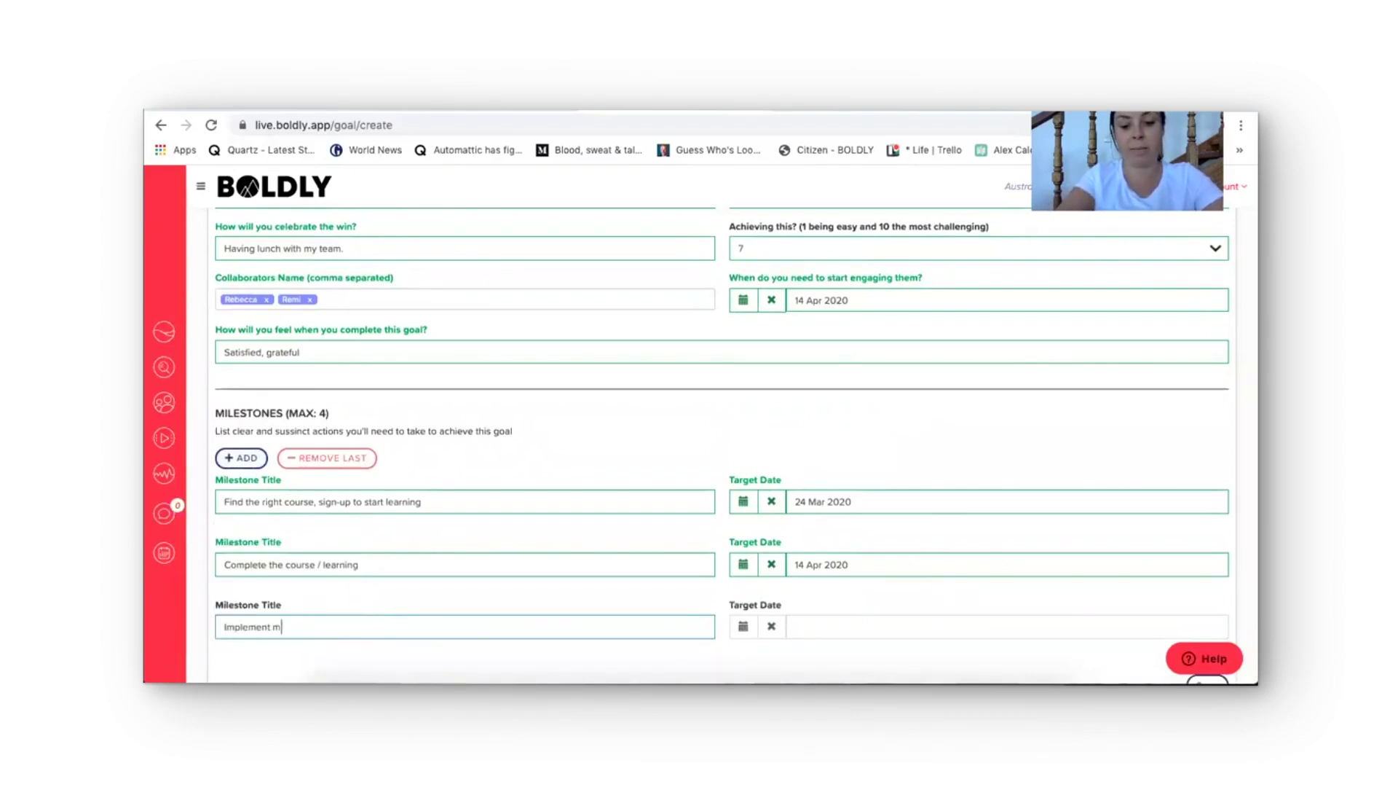
text(y knowle)
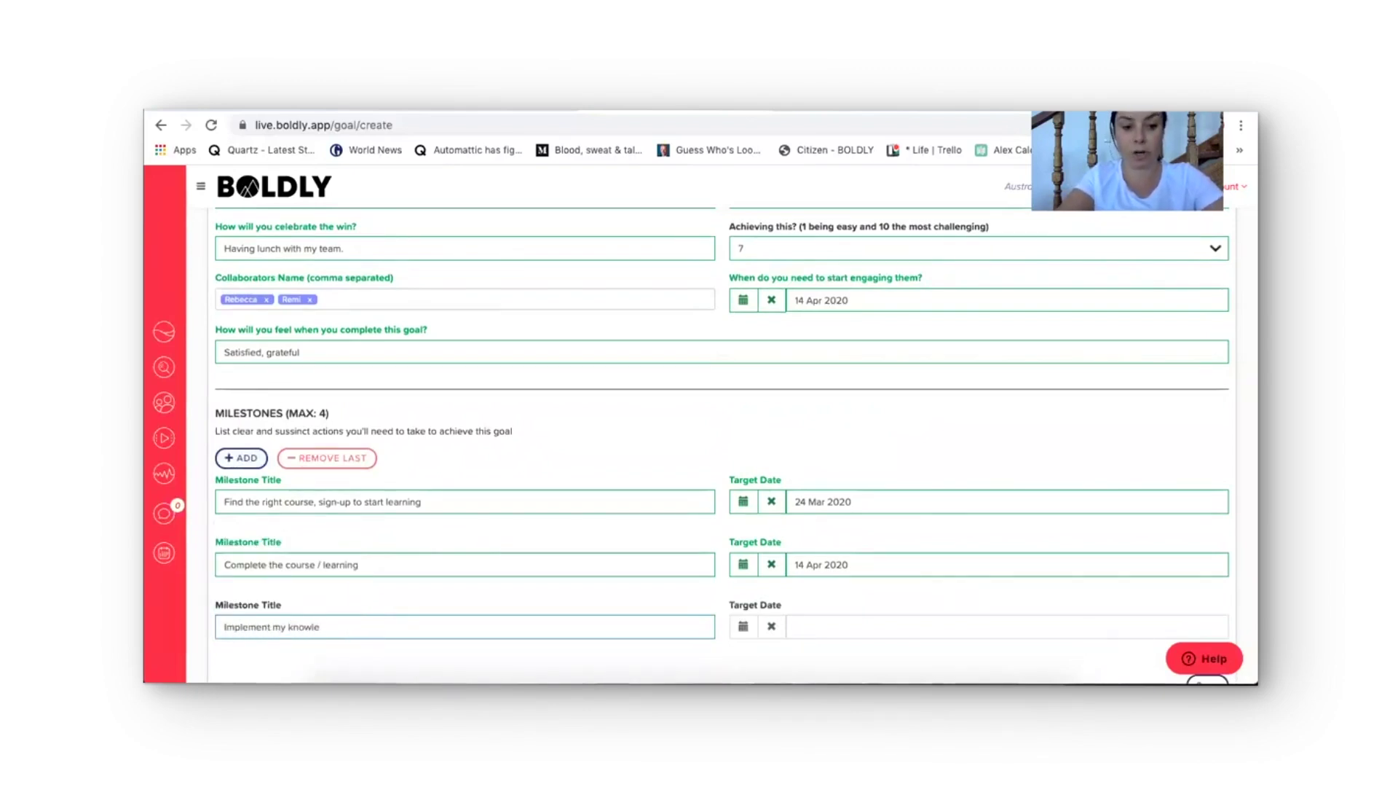
text(gdge on the job)
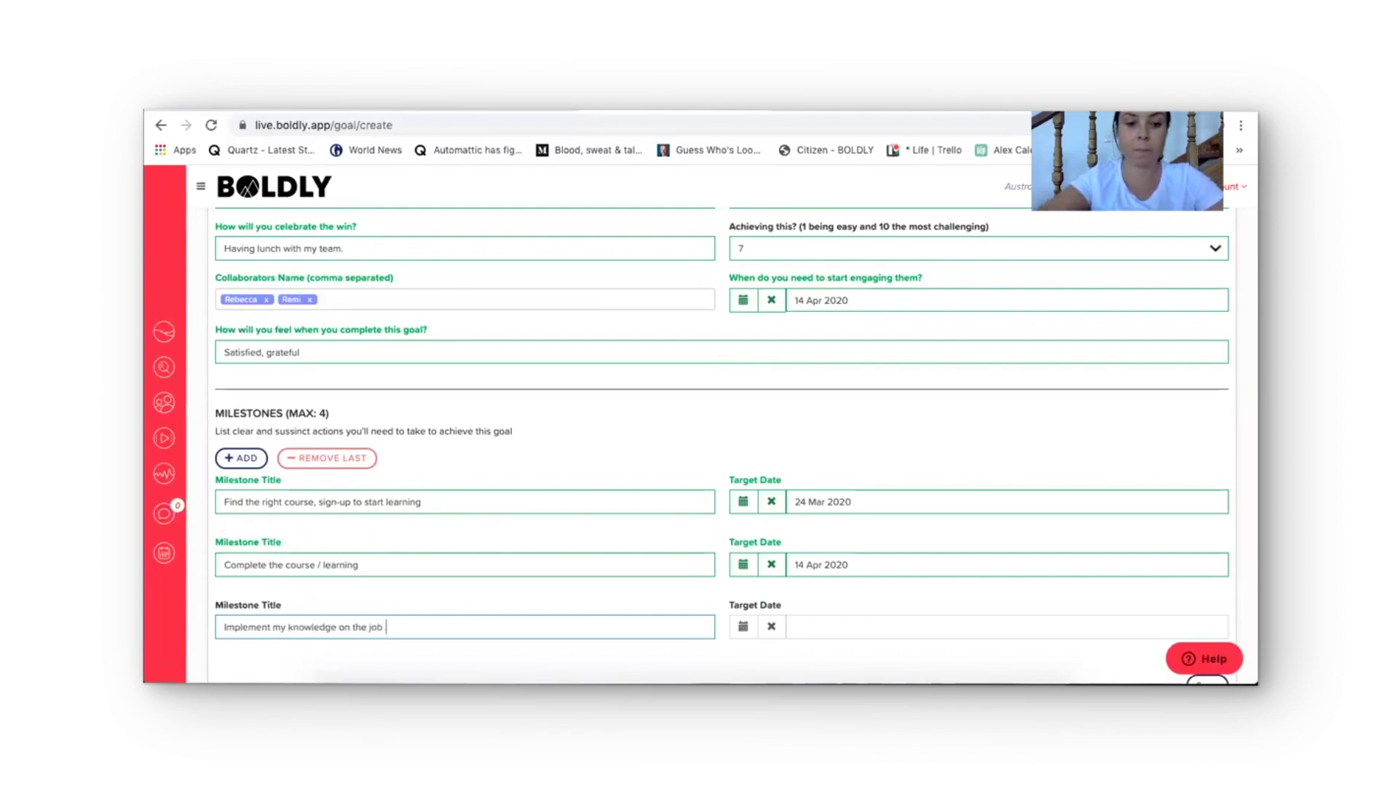
click(743, 625)
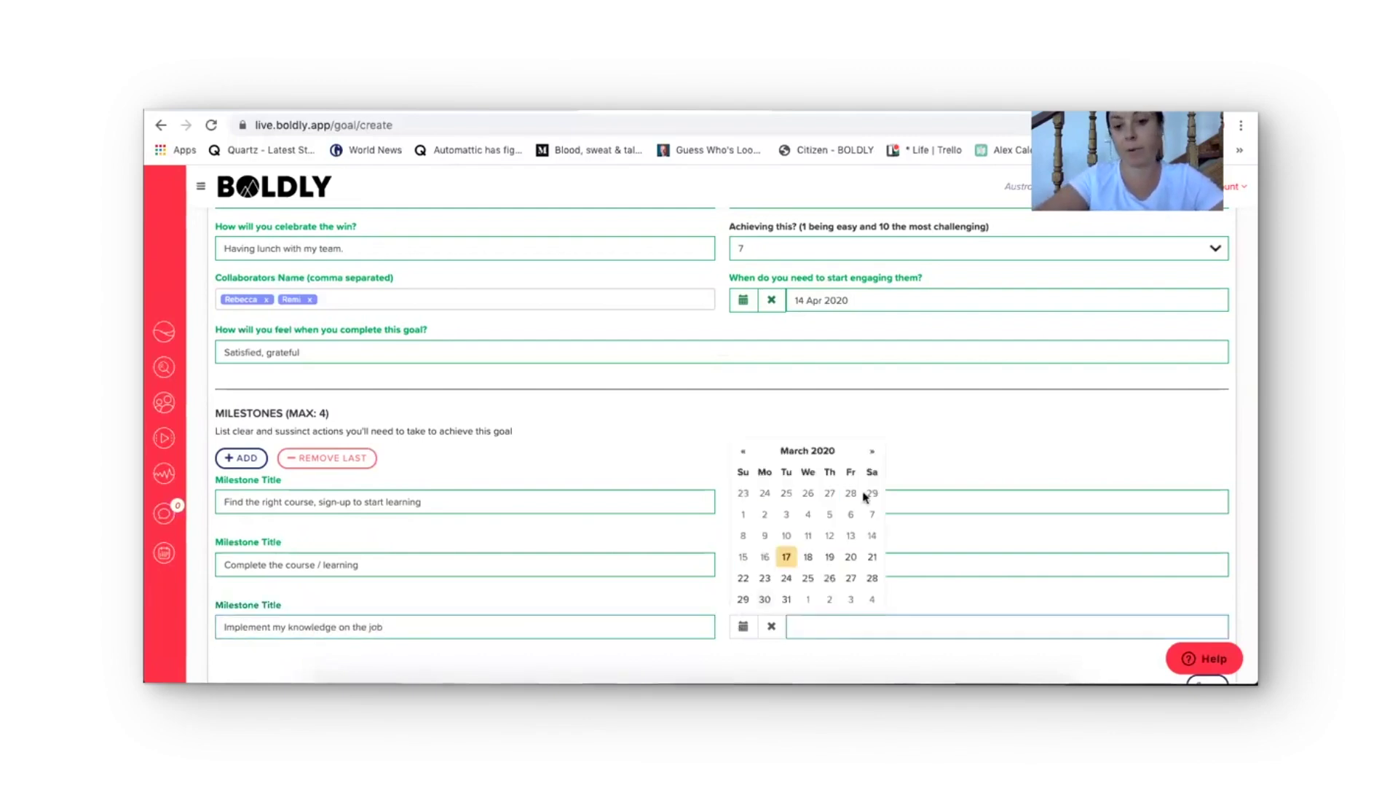
click(872, 452)
click(872, 452)
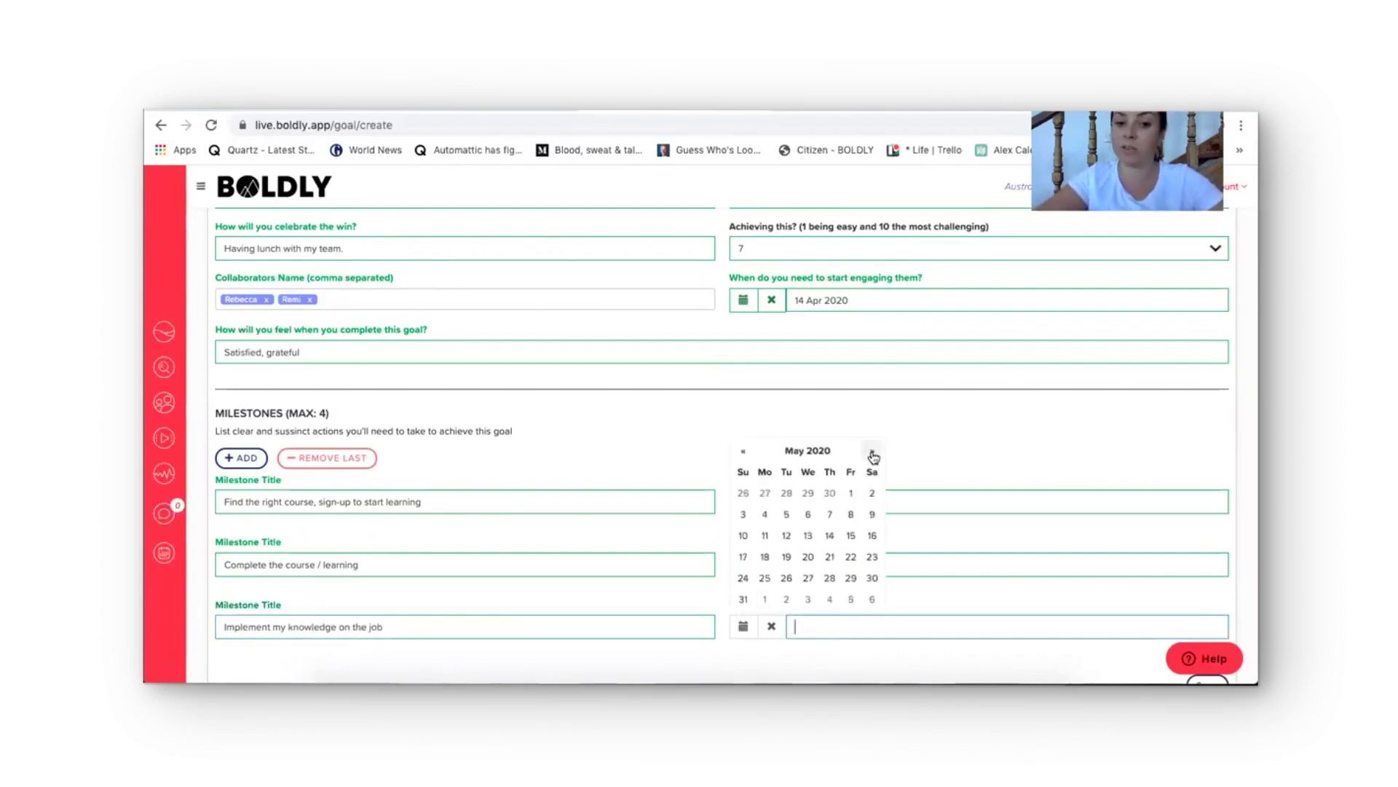
click(787, 577)
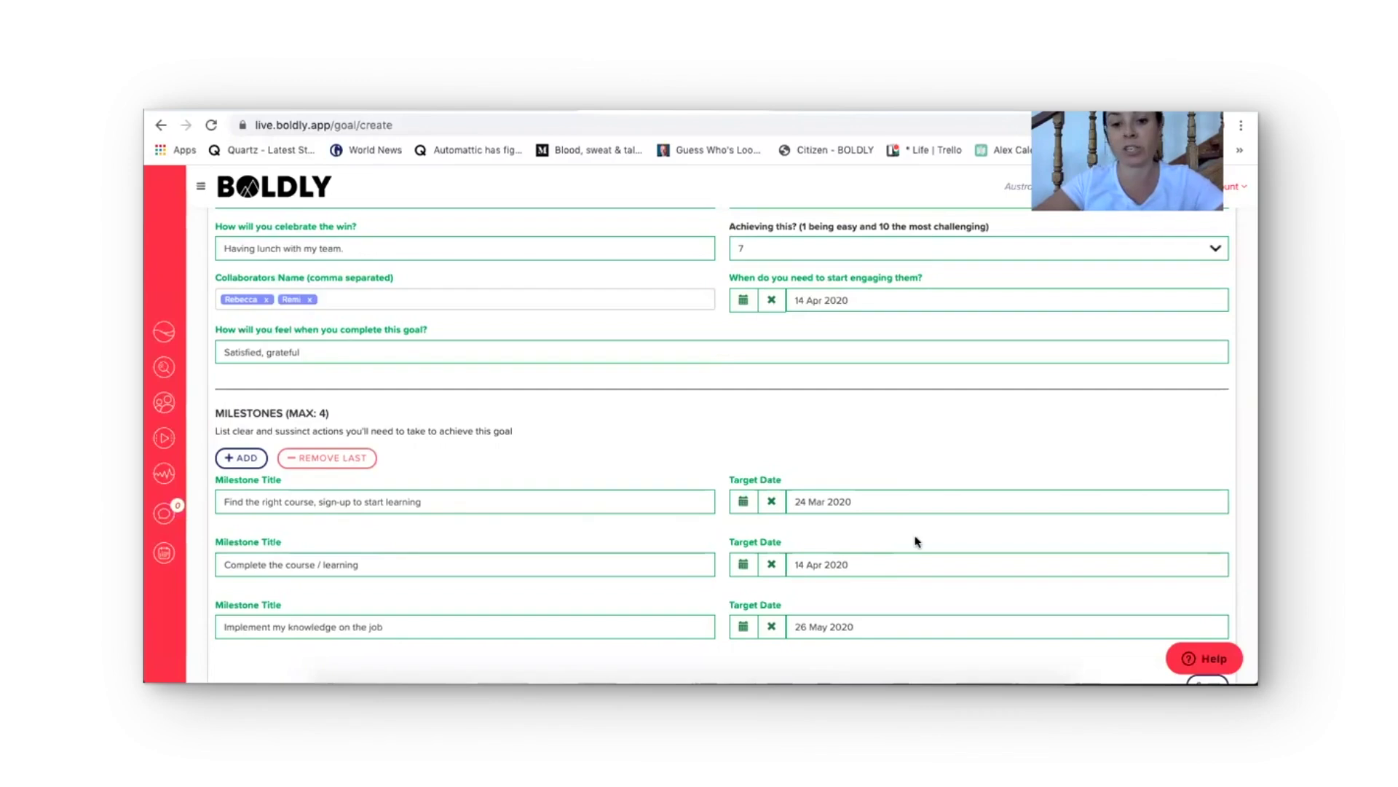
Step: Save the new goal together with its three milestones
scroll(914, 539, down, 1)
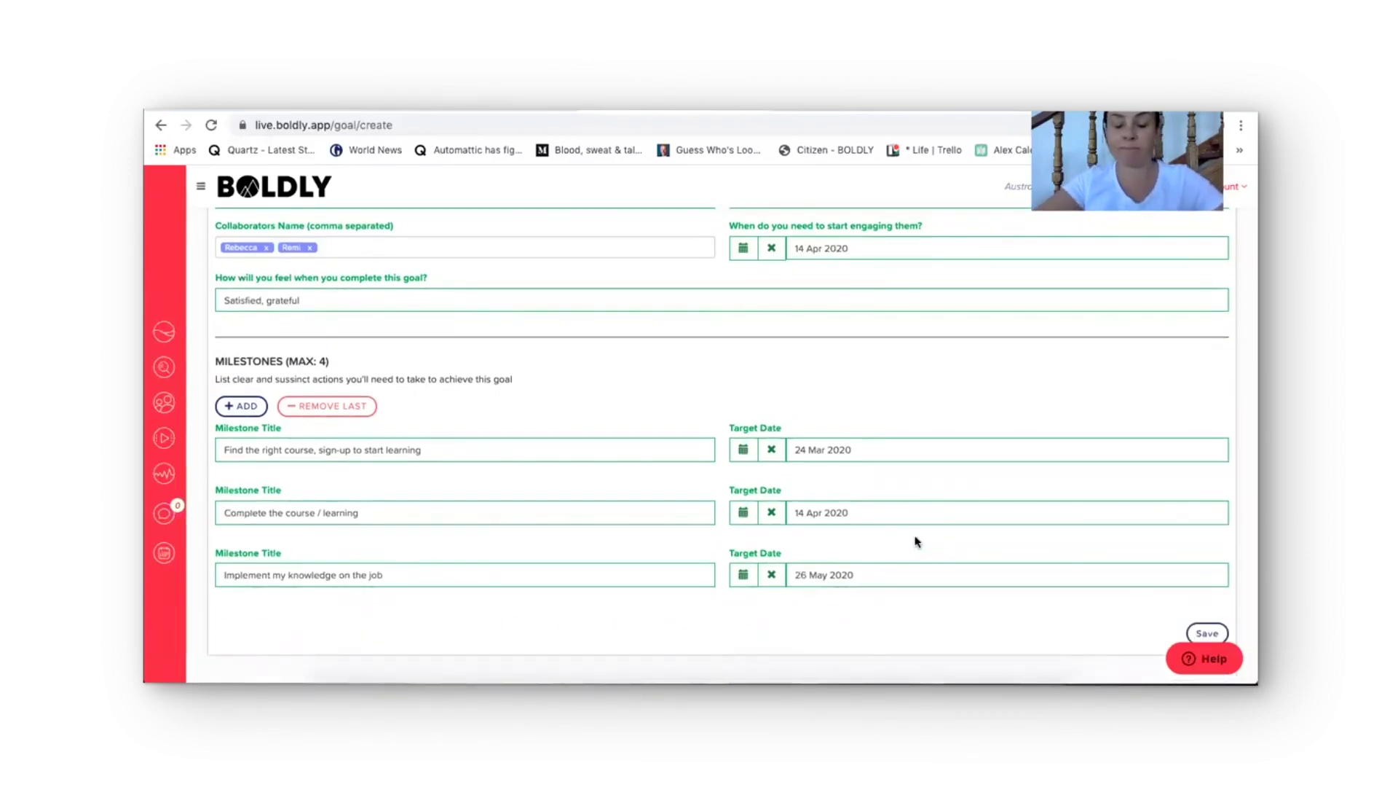
click(1206, 633)
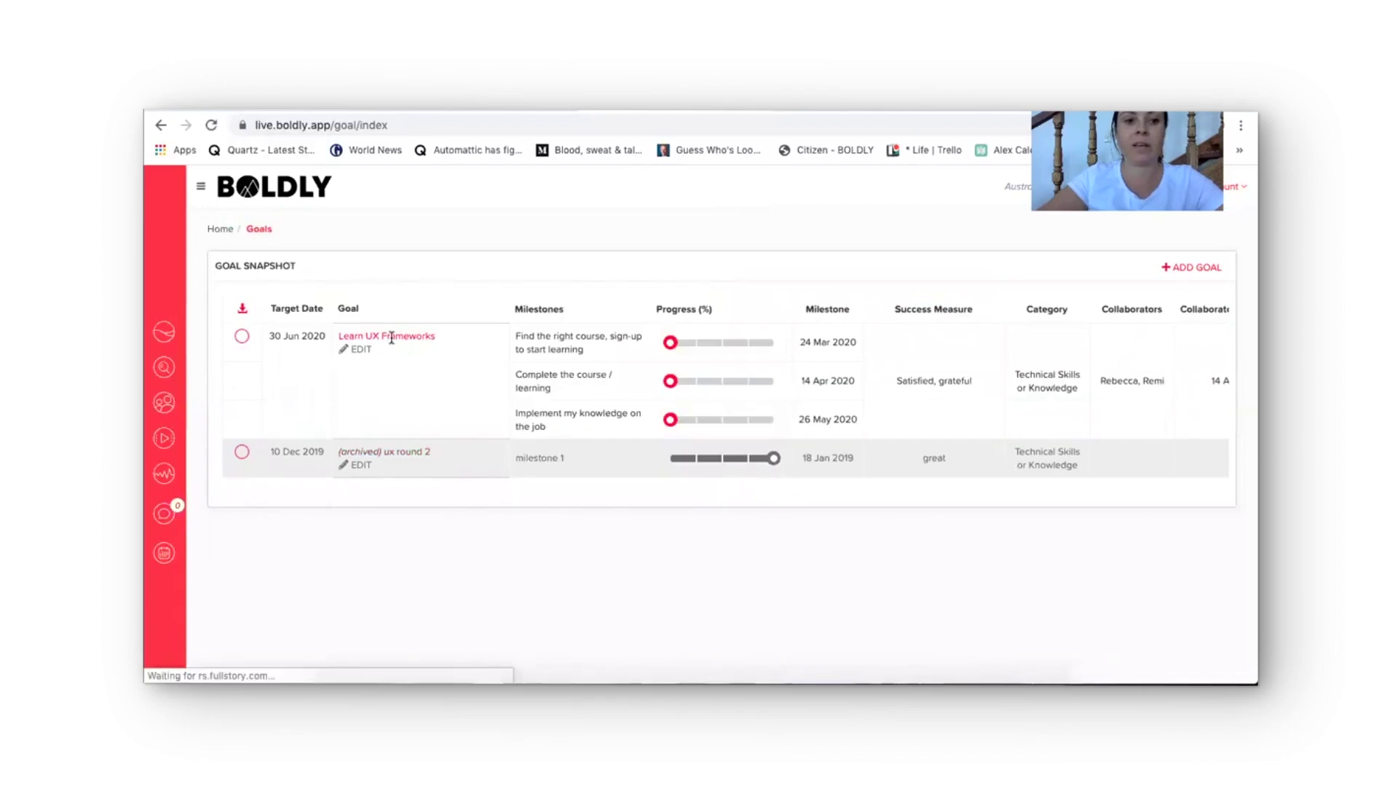
Step: Export the Learn UX Frameworks goal to view it as a document, and return to the goal snapshot
click(242, 335)
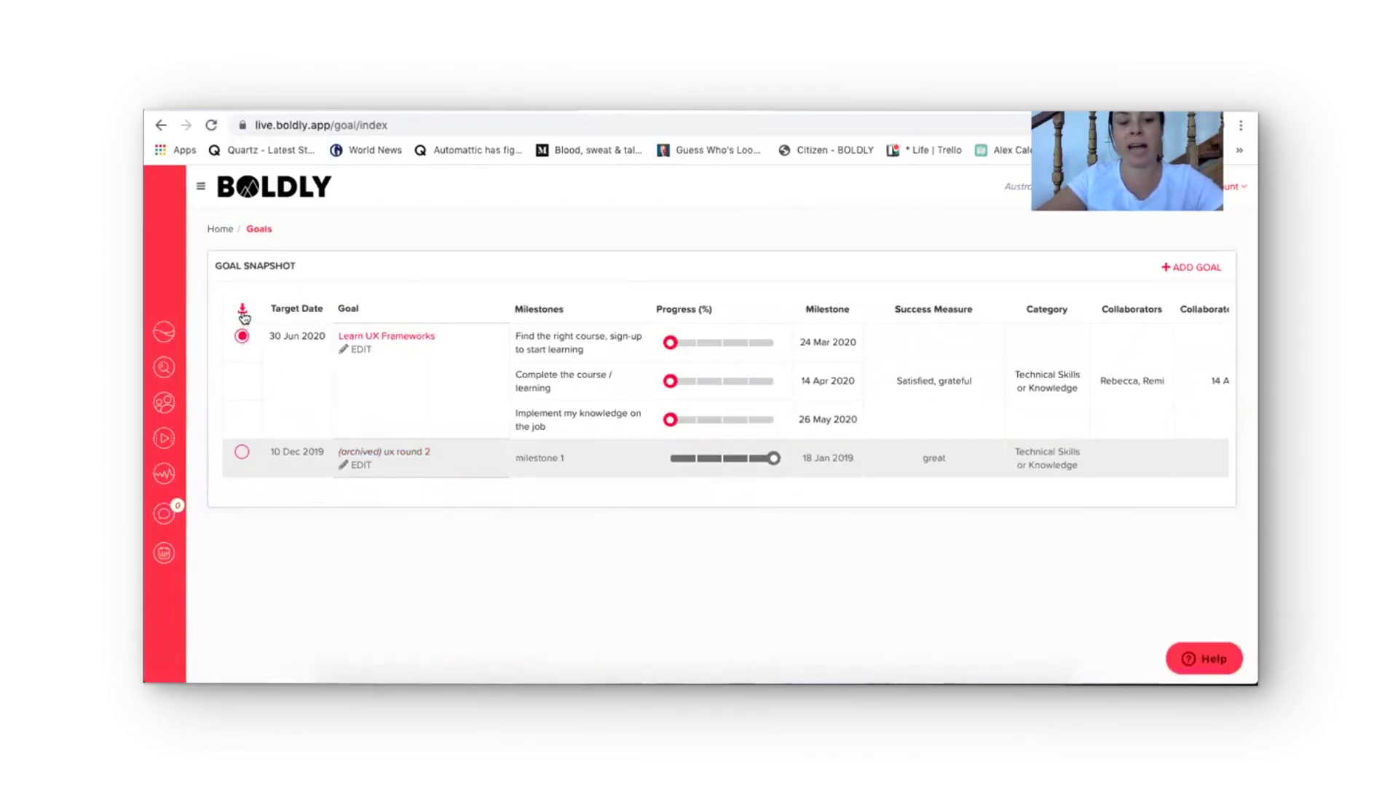
click(243, 315)
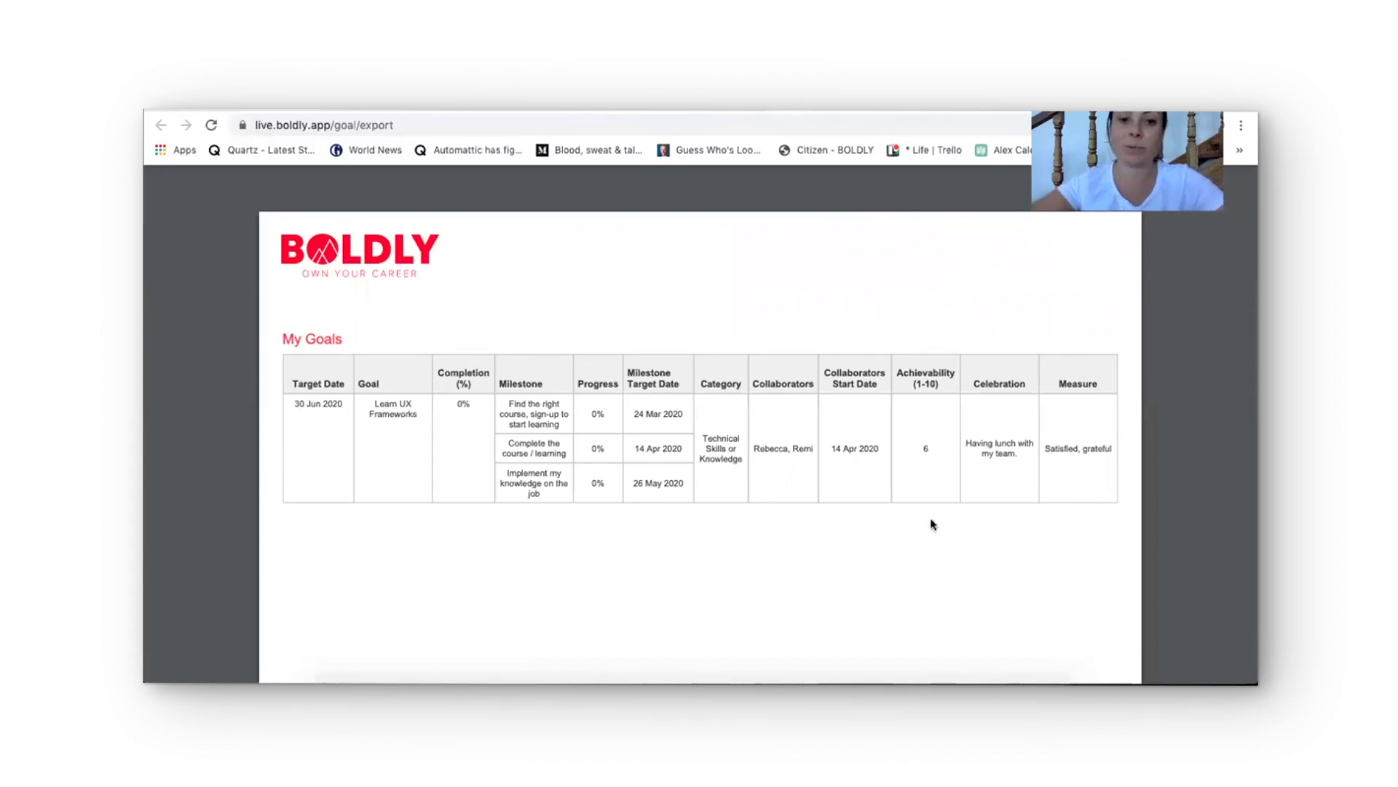
click(617, 111)
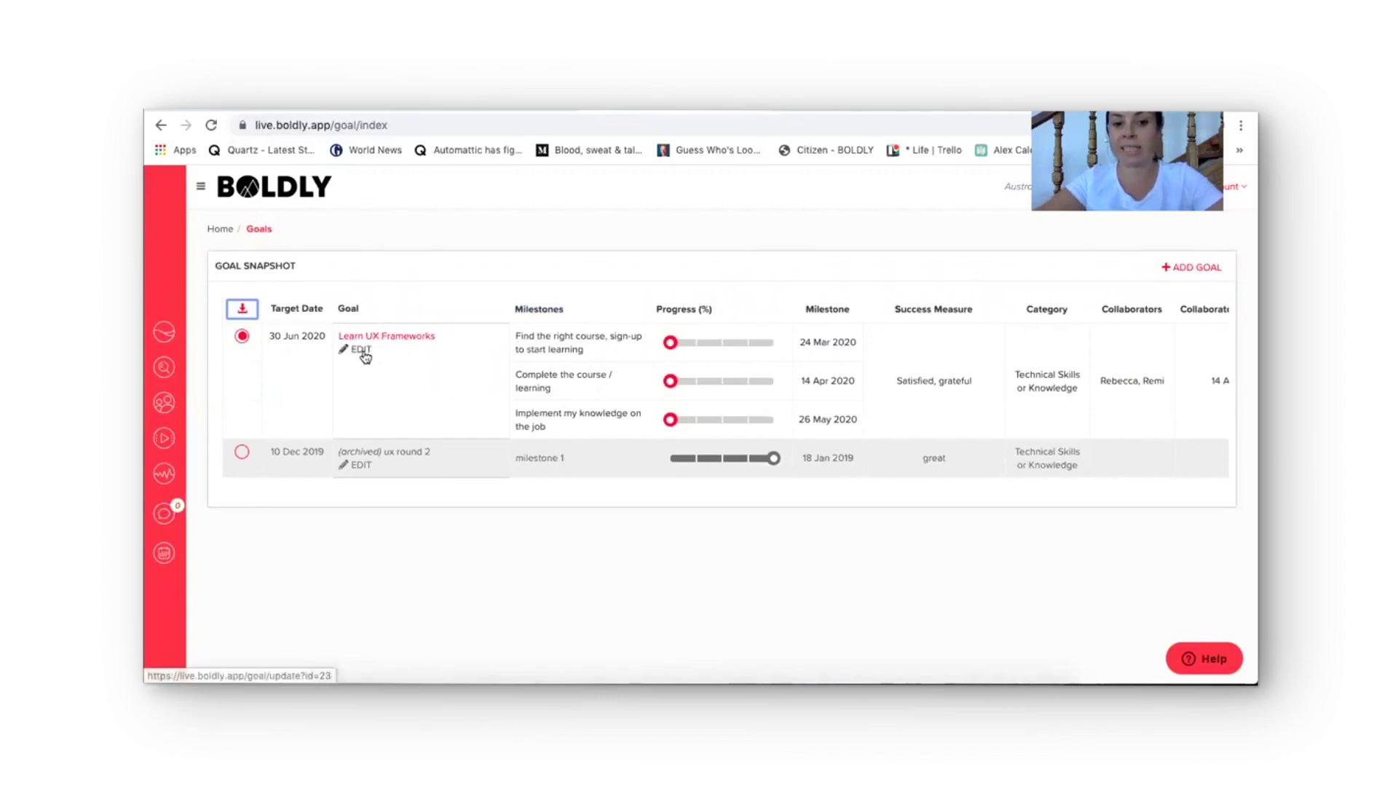
Step: Set the progress of the milestone "Find the right course, sign-up to start learning" to the halfway mark
mouse_move(670, 349)
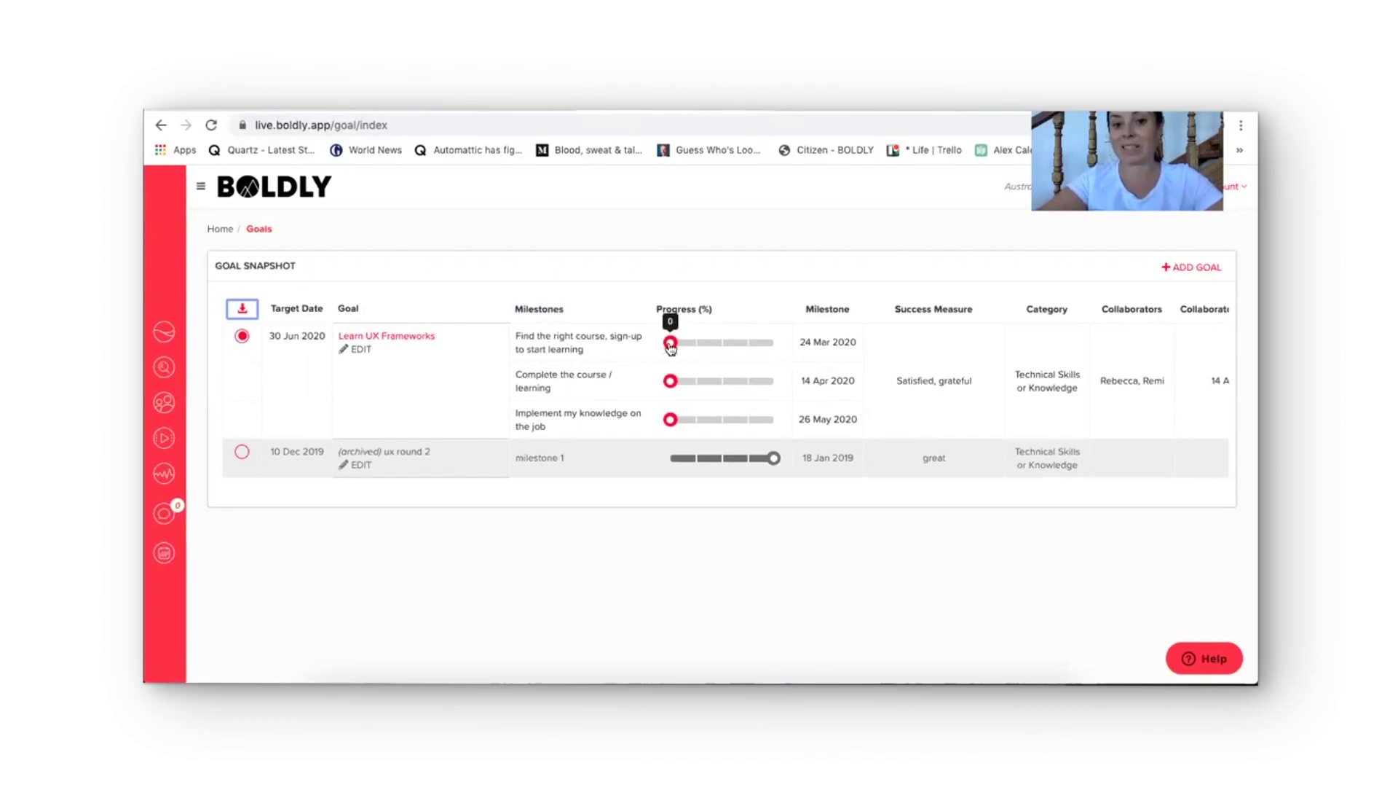
drag(671, 349, 720, 351)
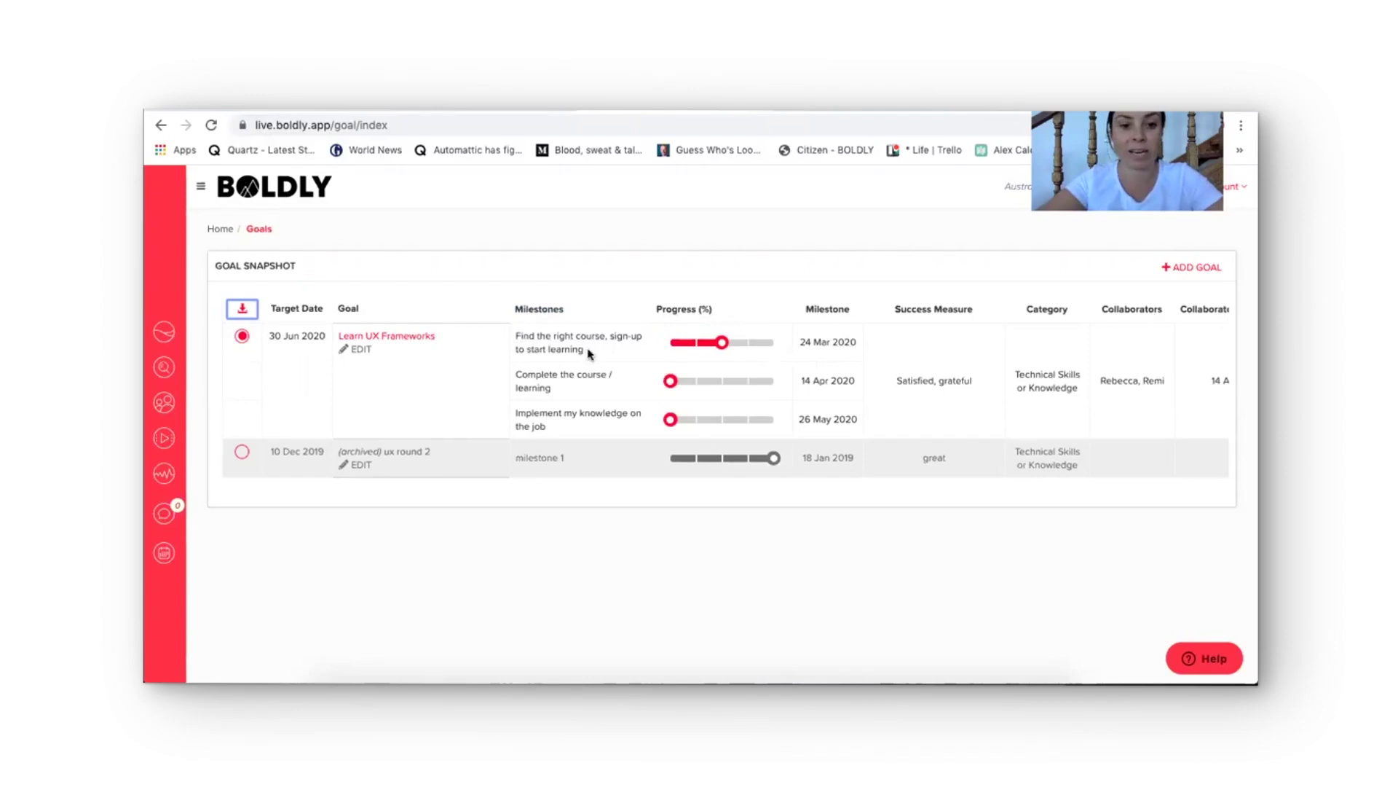
Step: Set the Learn UX Frameworks milestone progress to full for finding the course, 50 for completing it, and one quarter for implementing knowledge on the job
mouse_move(669, 386)
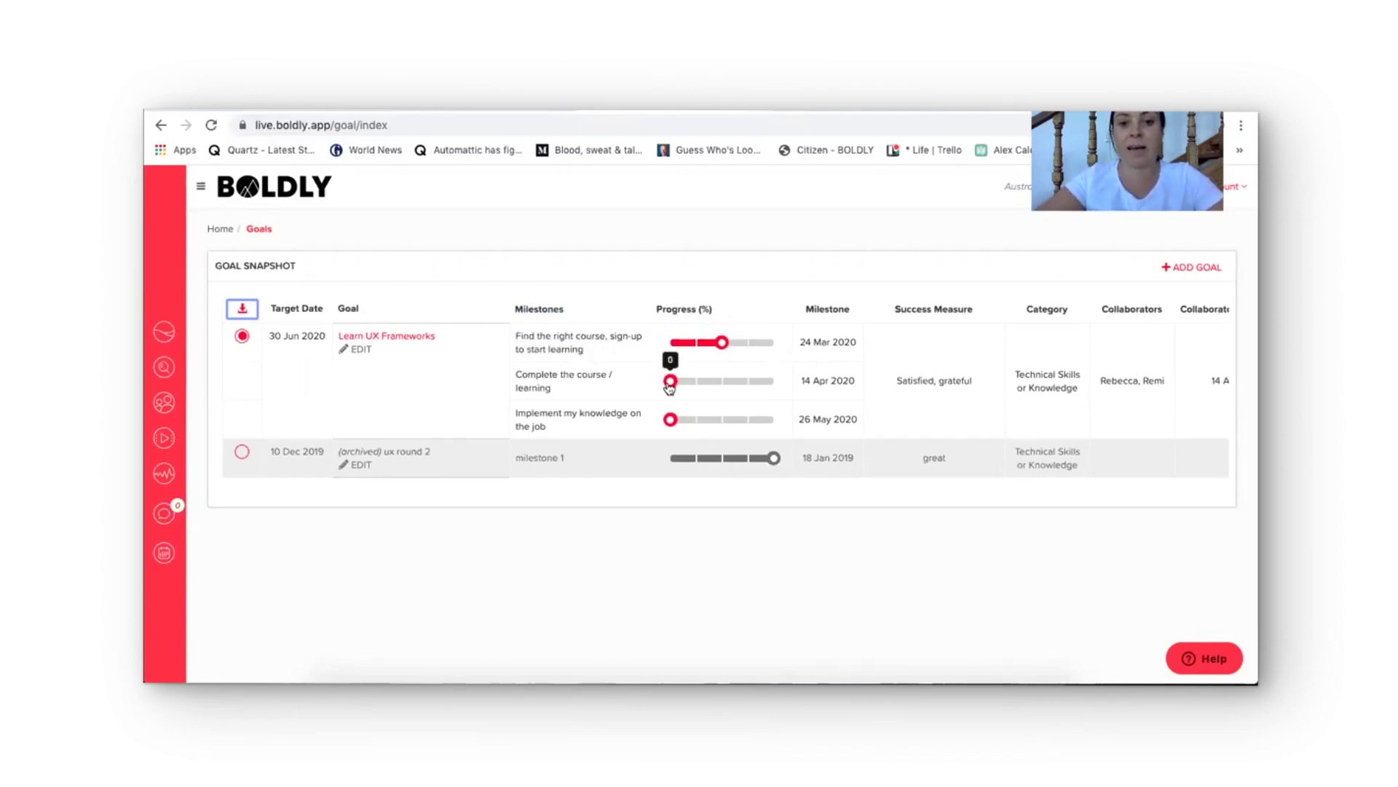
drag(722, 345, 776, 352)
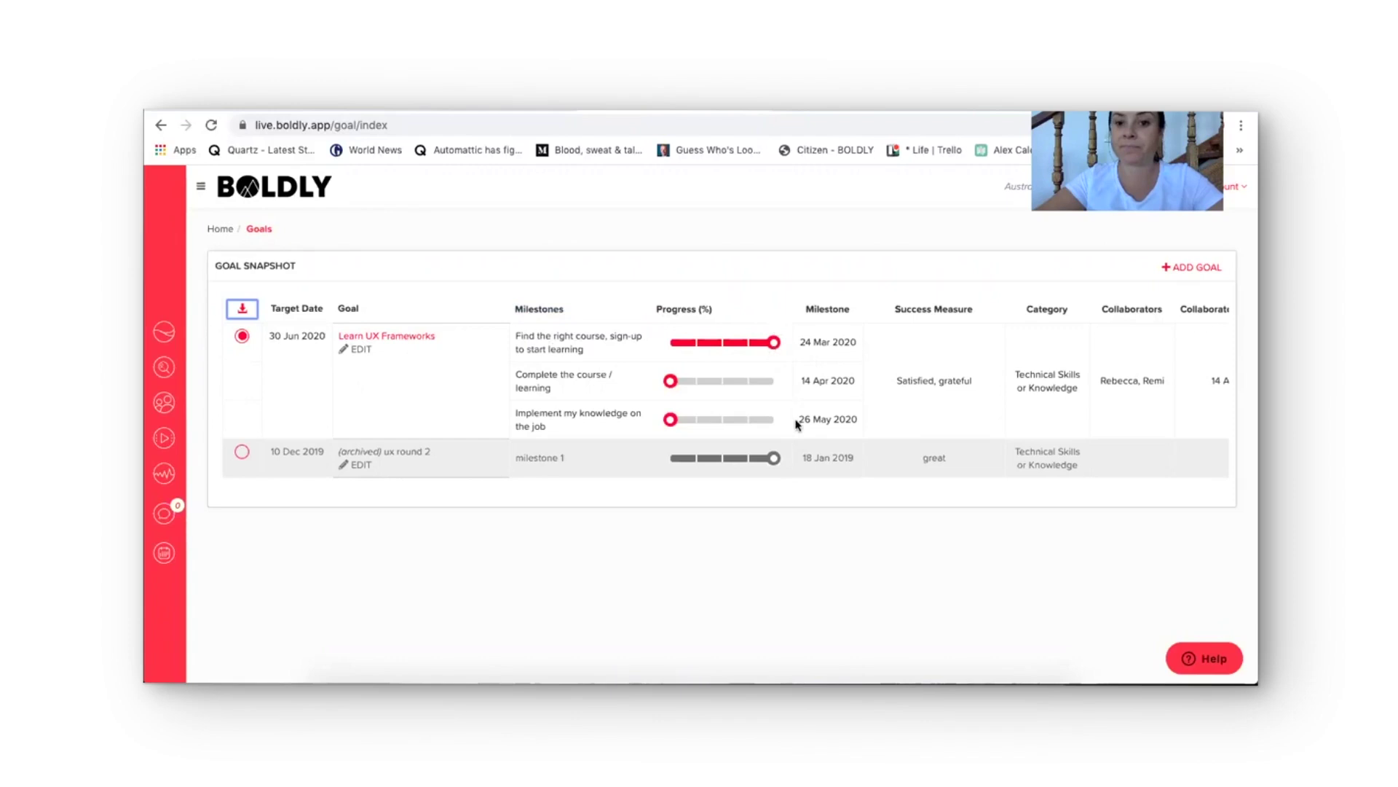
mouse_move(671, 384)
drag(684, 386, 721, 385)
drag(671, 423, 693, 428)
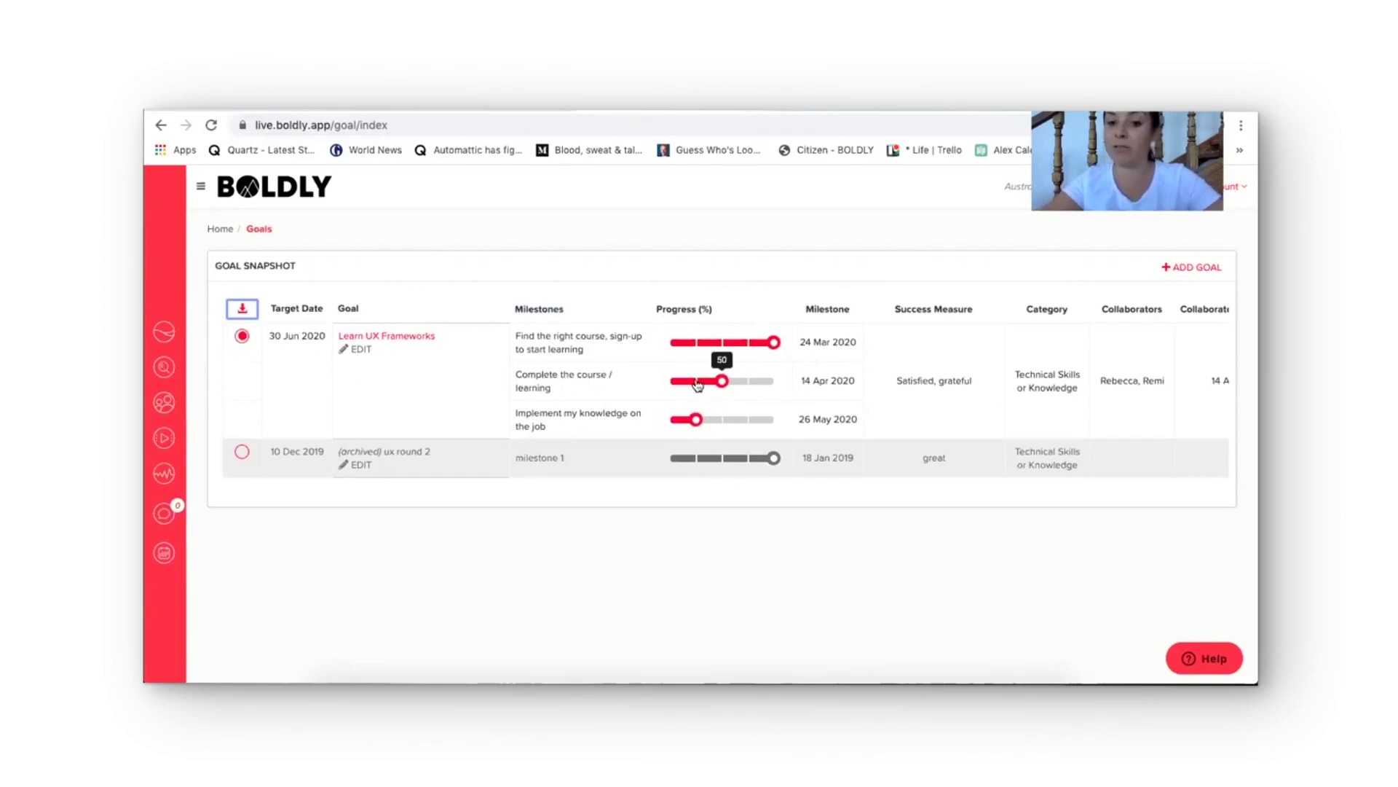
scroll(969, 400, right, 5)
scroll(972, 400, right, 1)
scroll(972, 400, left, 6)
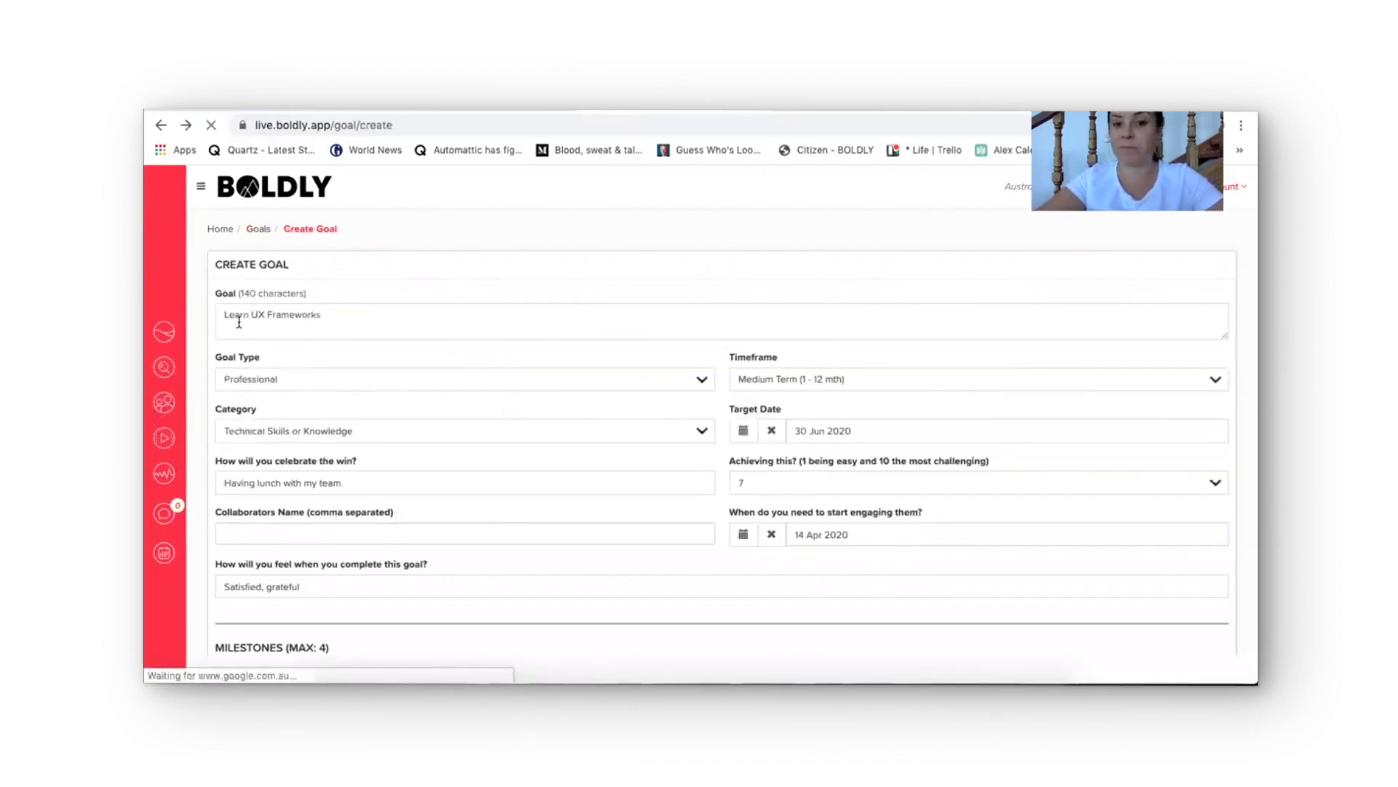
Step: Open the personal profile from the Flow page and review the milestone progress in its Goal Snapshot
click(160, 335)
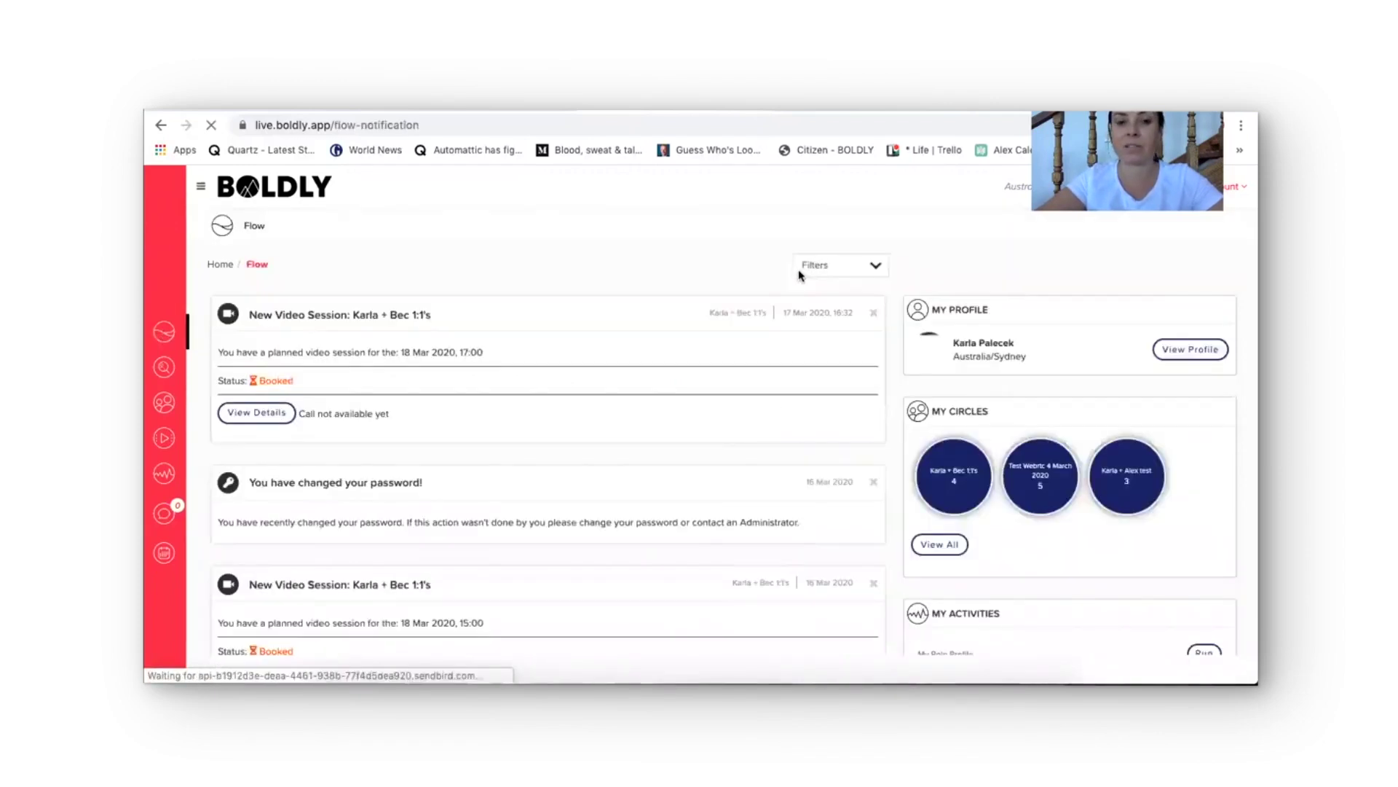
click(1190, 349)
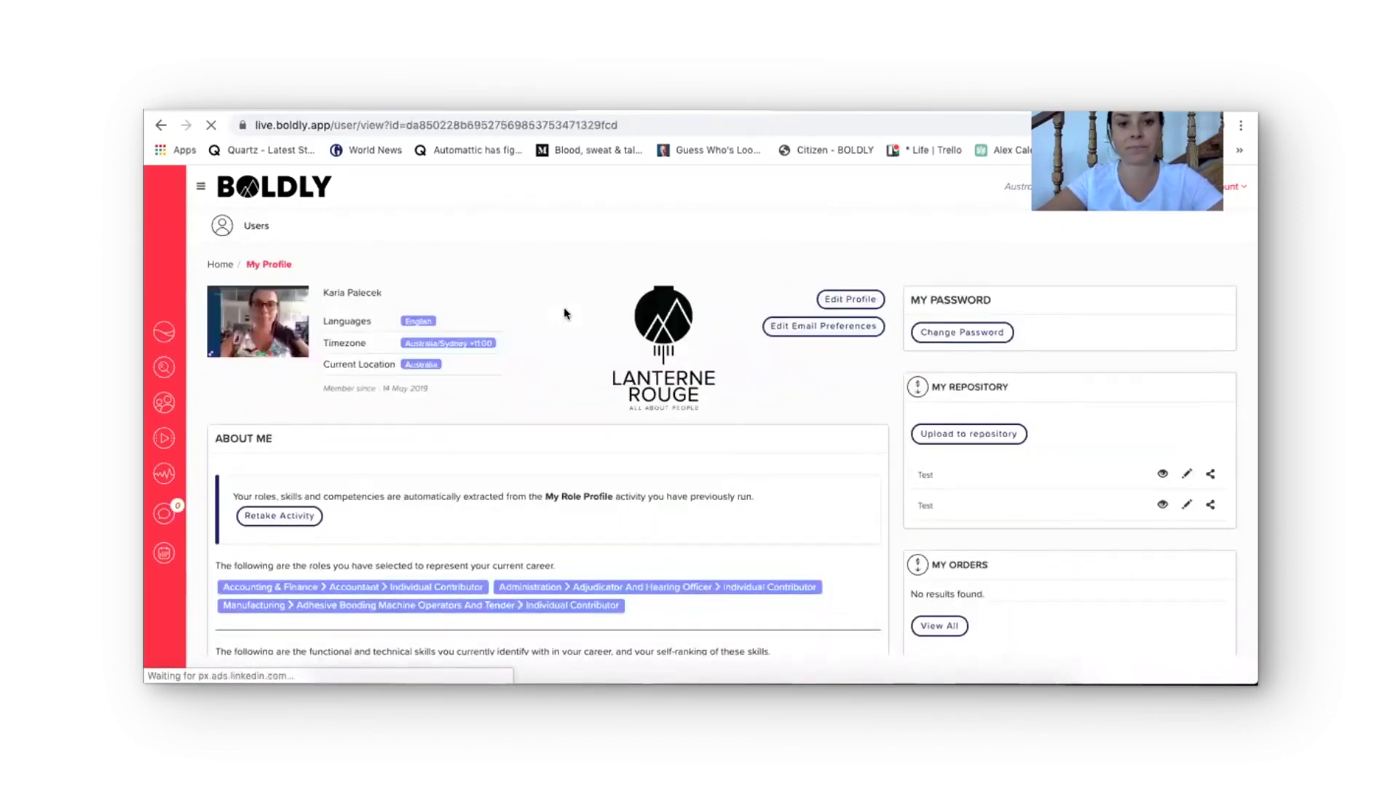
scroll(556, 464, down, 10)
scroll(556, 465, up, 1)
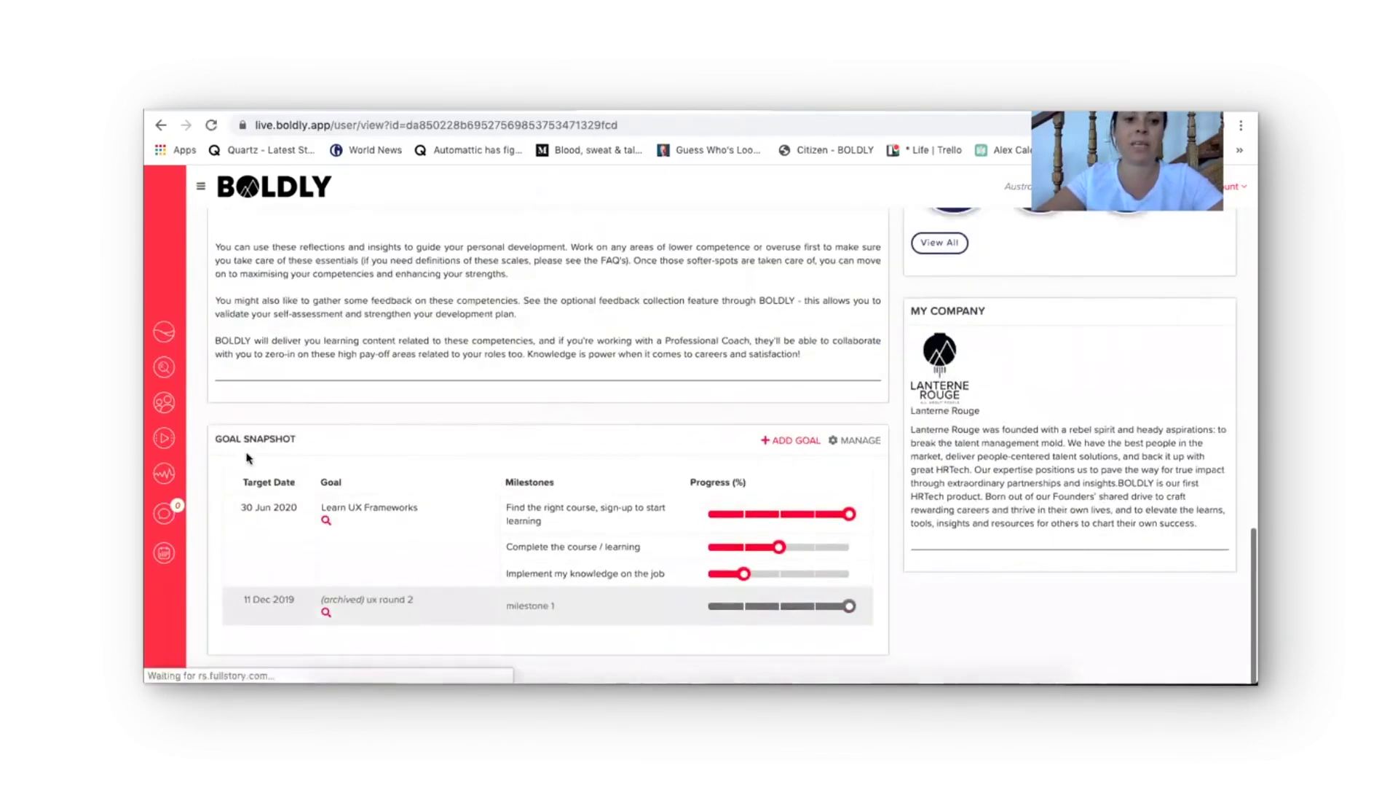
mouse_move(780, 548)
mouse_move(780, 547)
mouse_down()
mouse_move(745, 549)
mouse_move(781, 550)
mouse_up()
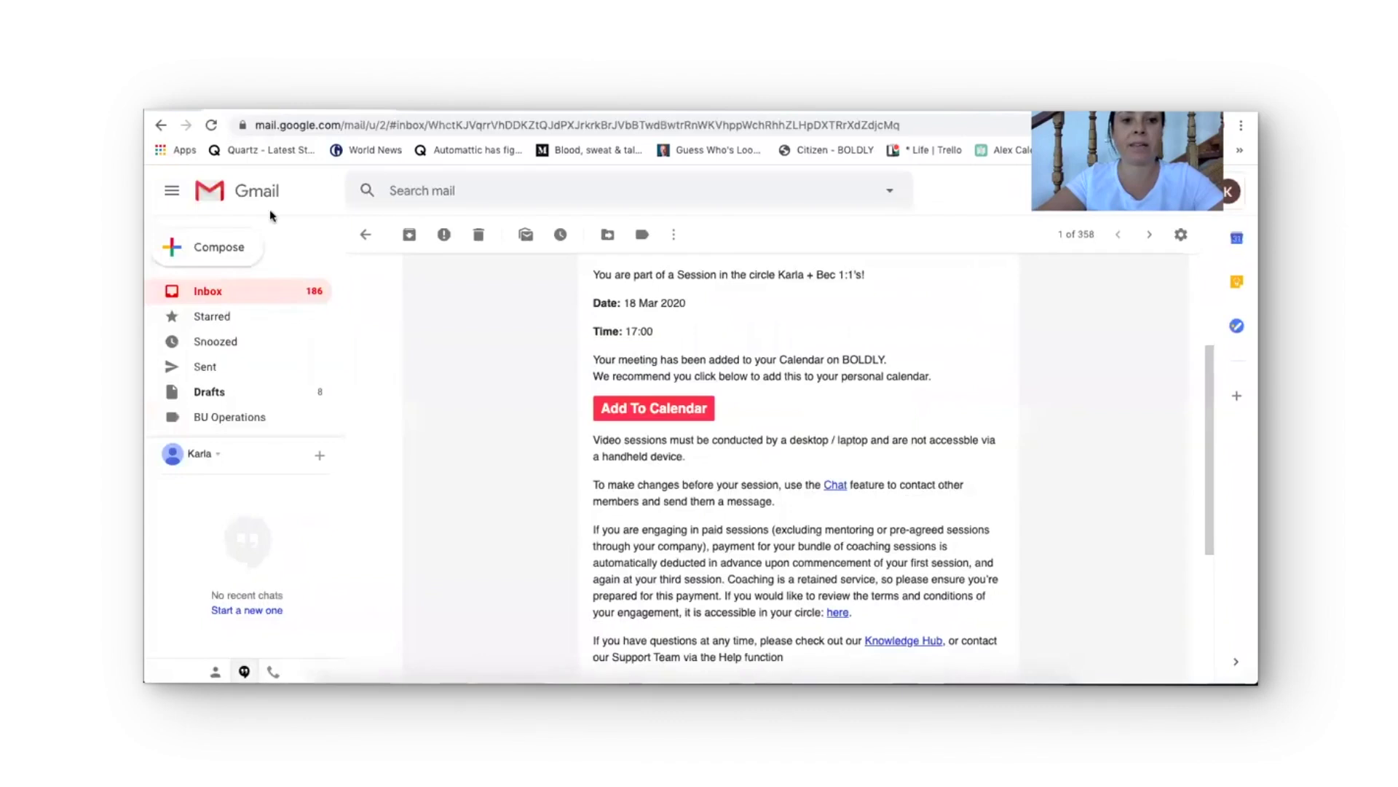
Step: Switch to Gmail and open the message "Diarise your new goal from Boldly!" in the inbox
click(241, 295)
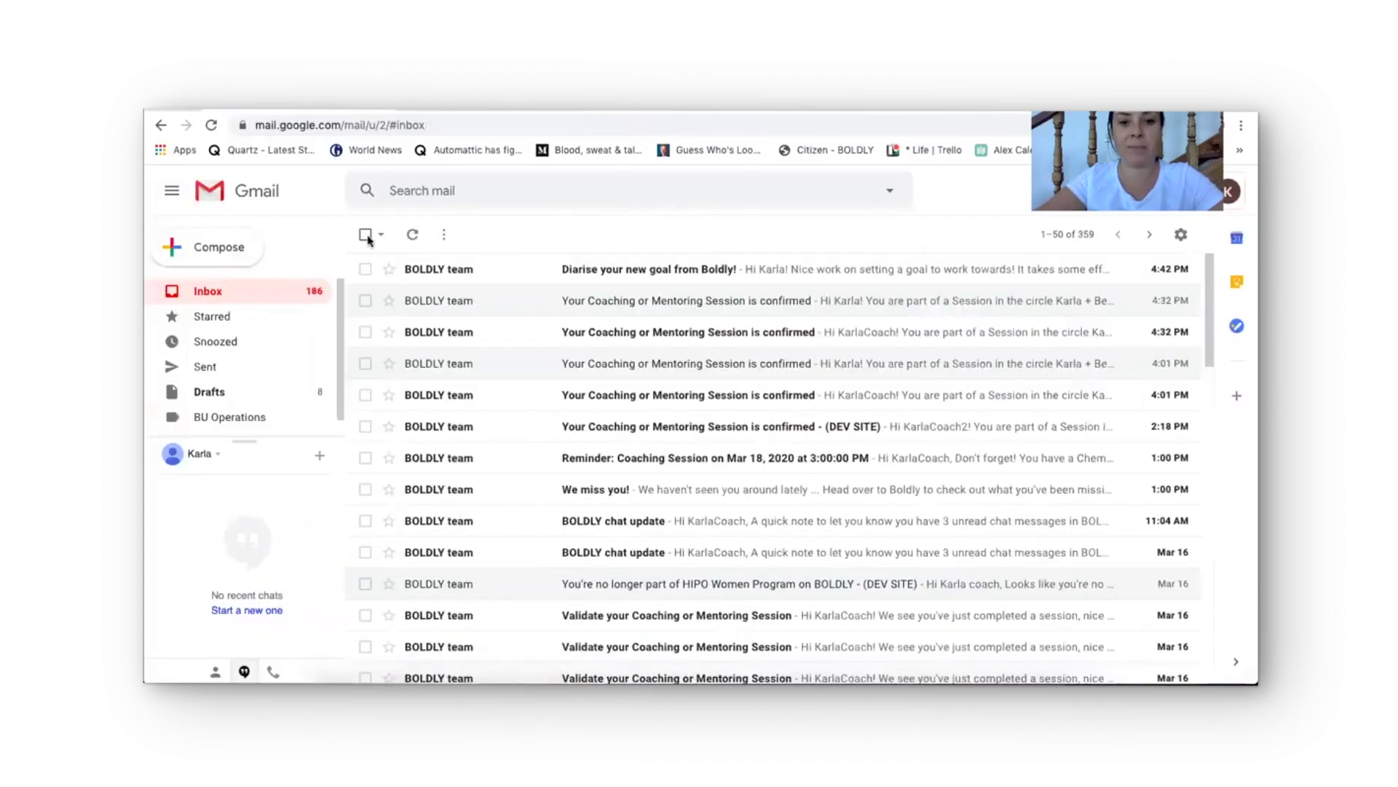
click(507, 270)
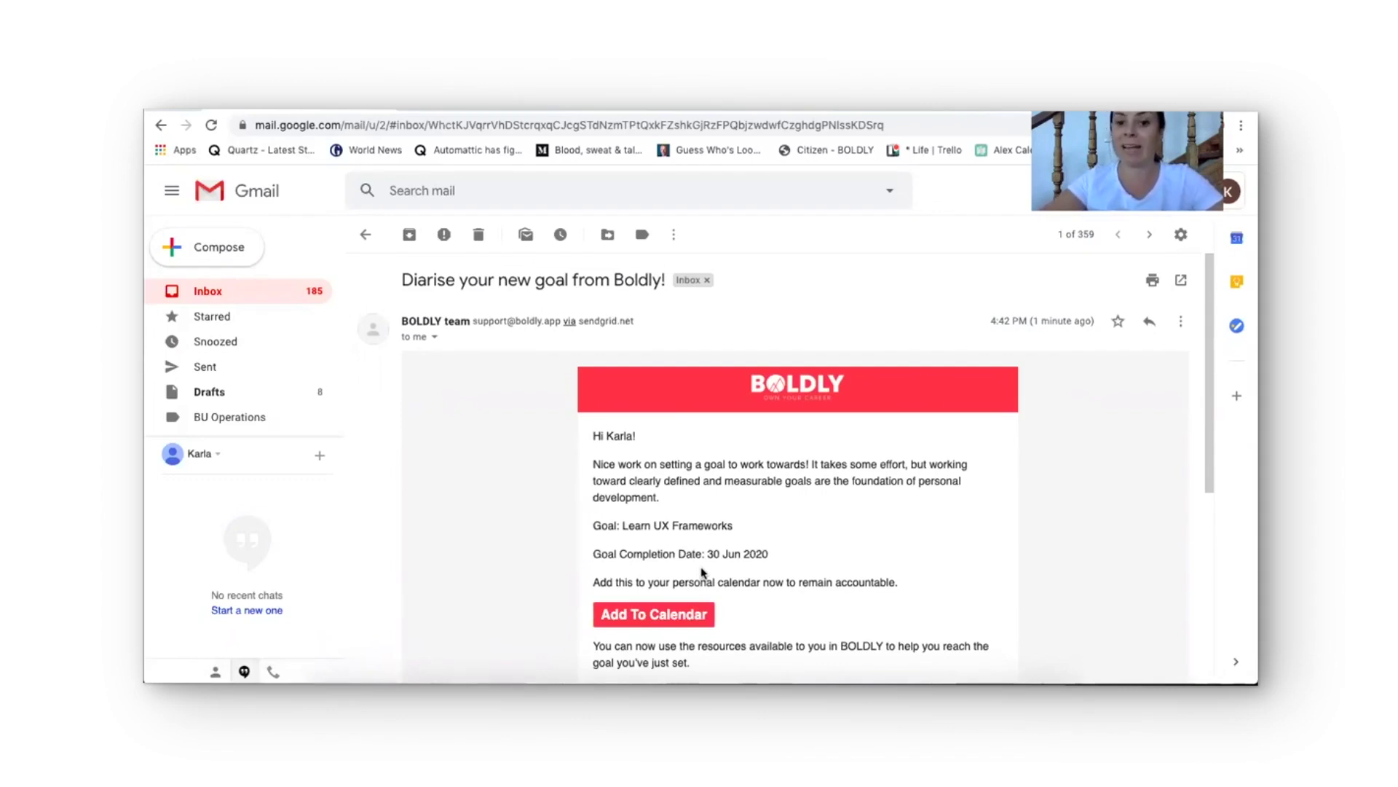
Step: Switch back to BOLDLY and open its media section from the profile page
click(674, 115)
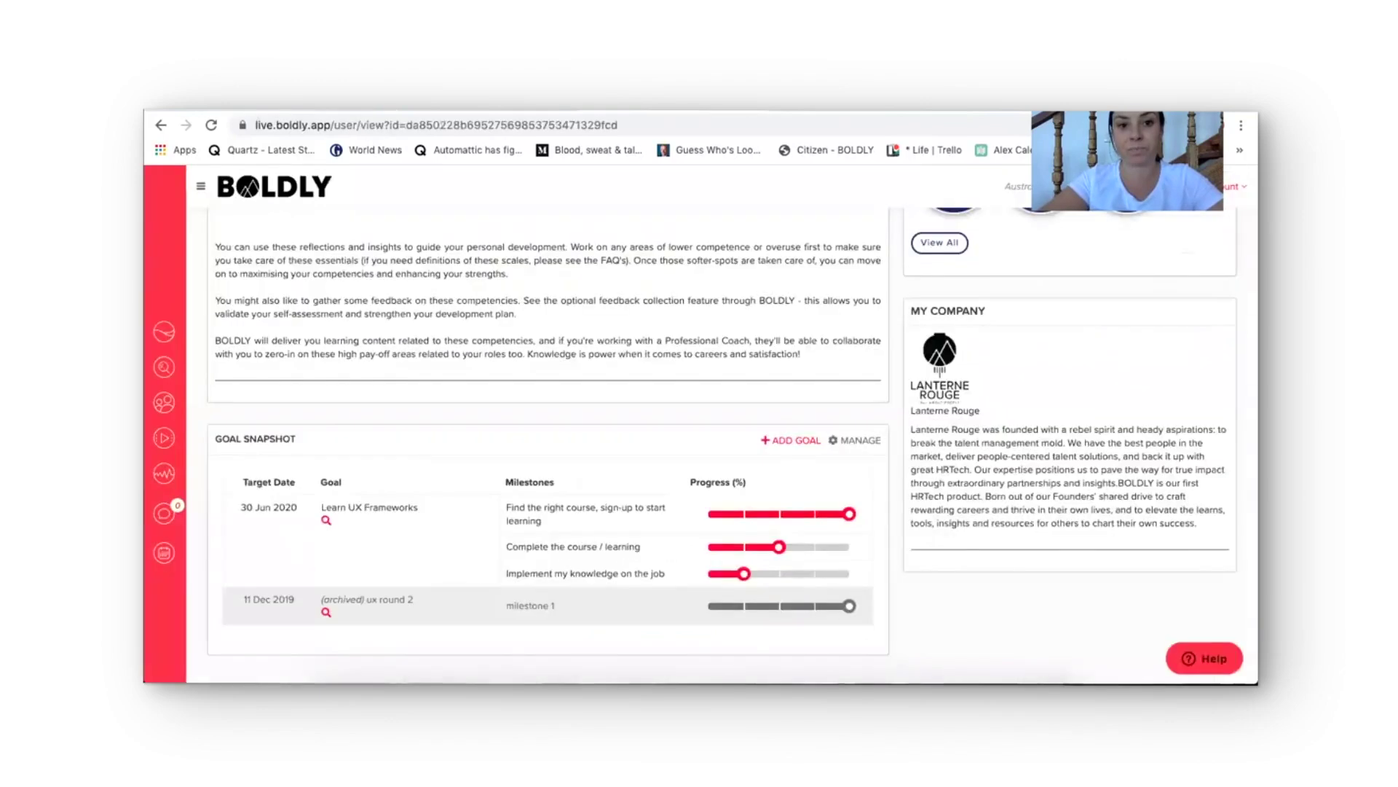
click(164, 440)
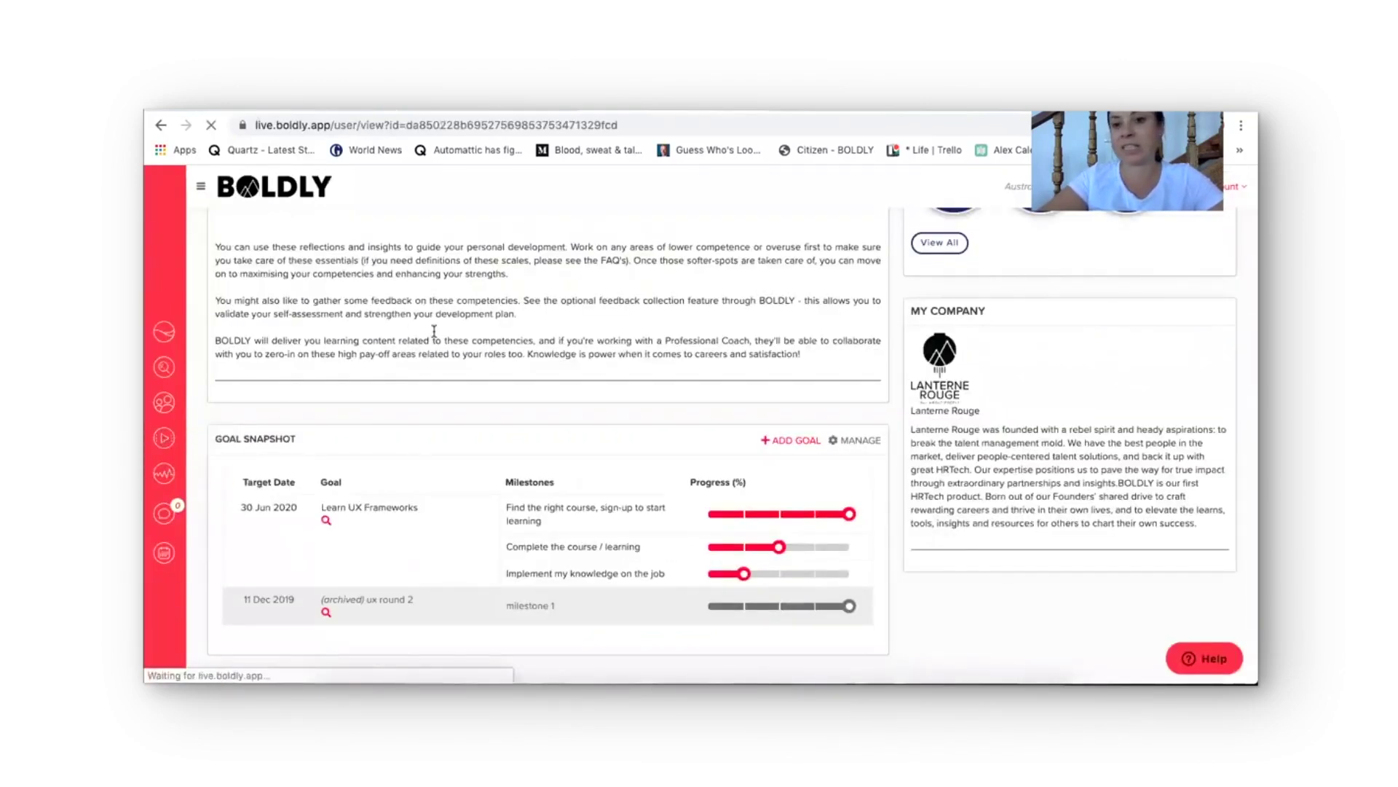